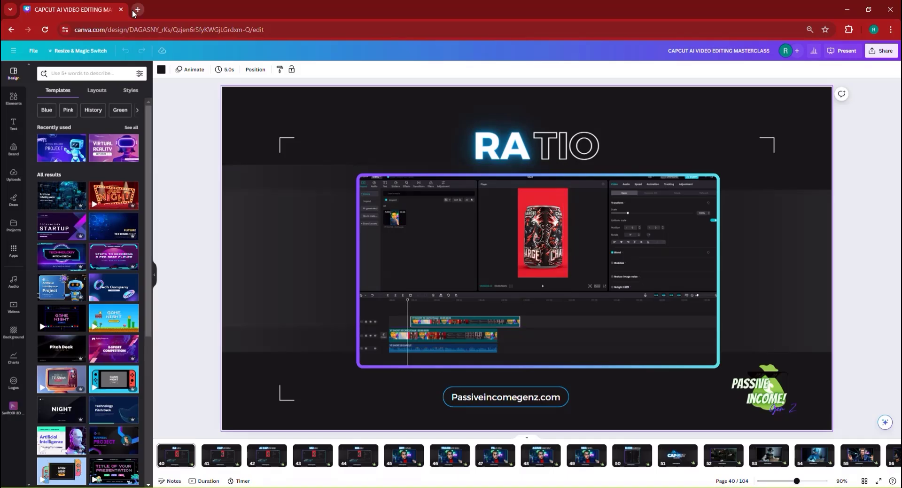
# Search Google for "matrix video pixabay" in a new browser tab and open Pixabay's matrix stock video results.
pyautogui.click(135, 10)
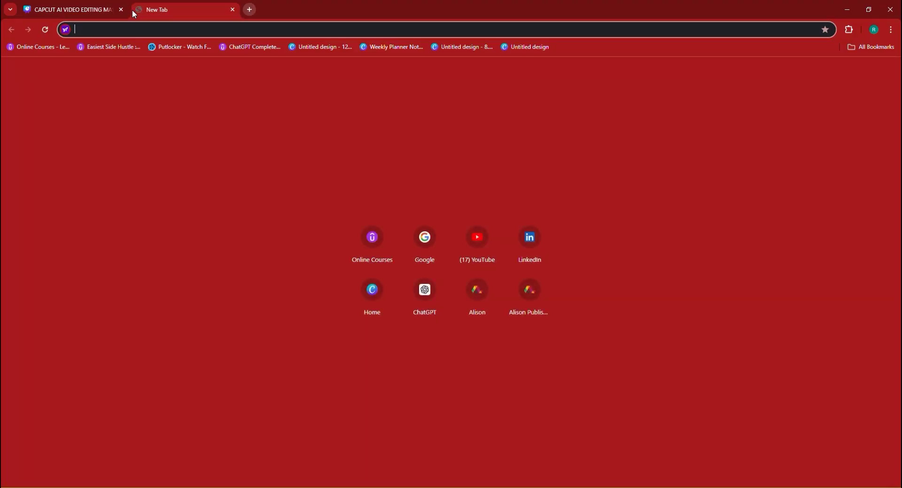
pyautogui.write('google.com')
pyautogui.press('Return')
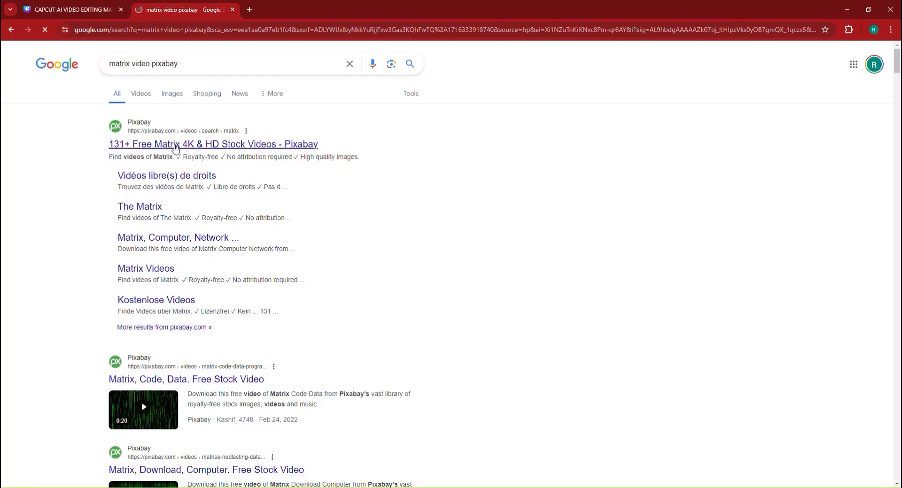
pyautogui.click(176, 146)
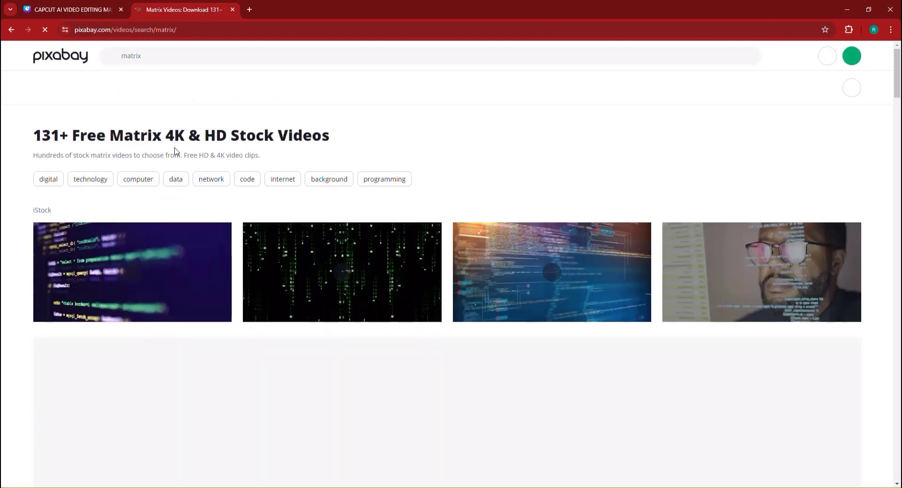
# Open the green matrix technology code video among the royalty-free results and download it.
pyautogui.scroll(-2, 233, 263)
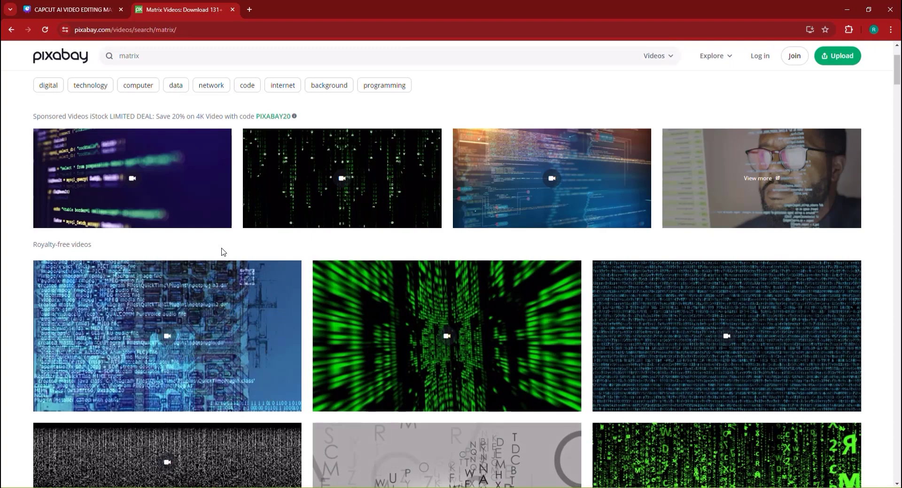
pyautogui.scroll(-2, 432, 255)
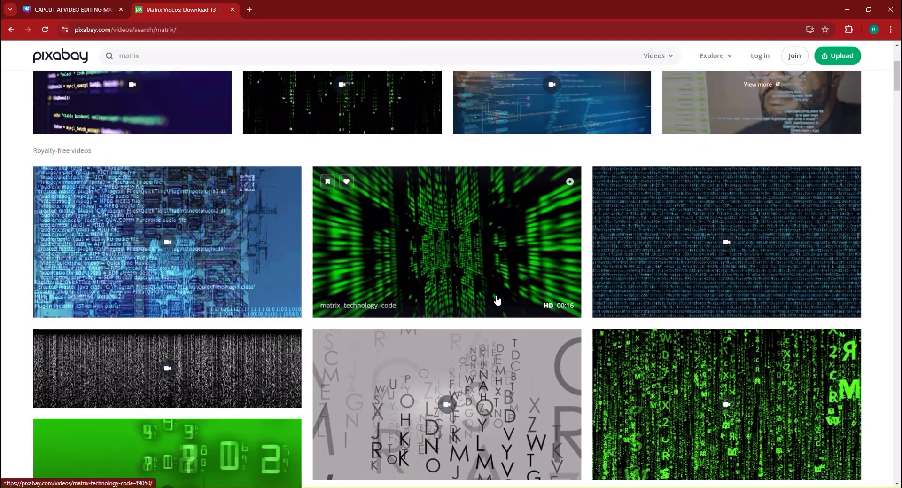
pyautogui.click(429, 256)
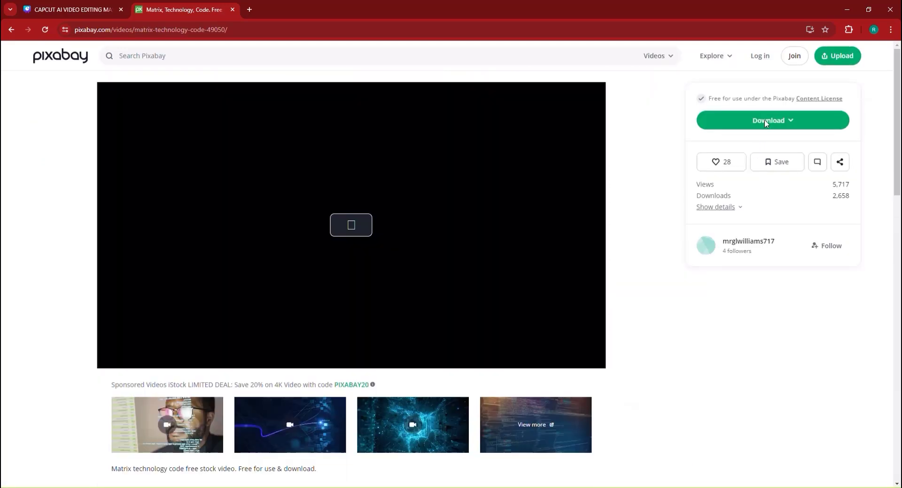
pyautogui.click(764, 123)
pyautogui.click(719, 237)
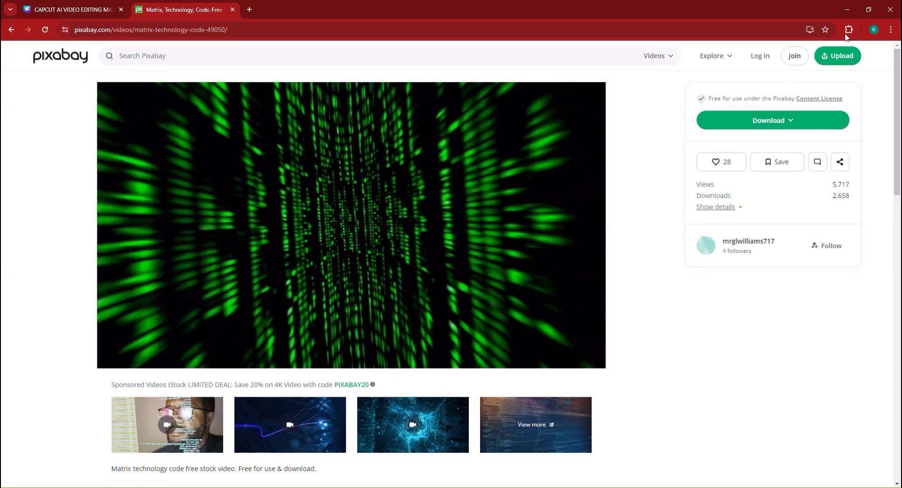
pyautogui.click(803, 118)
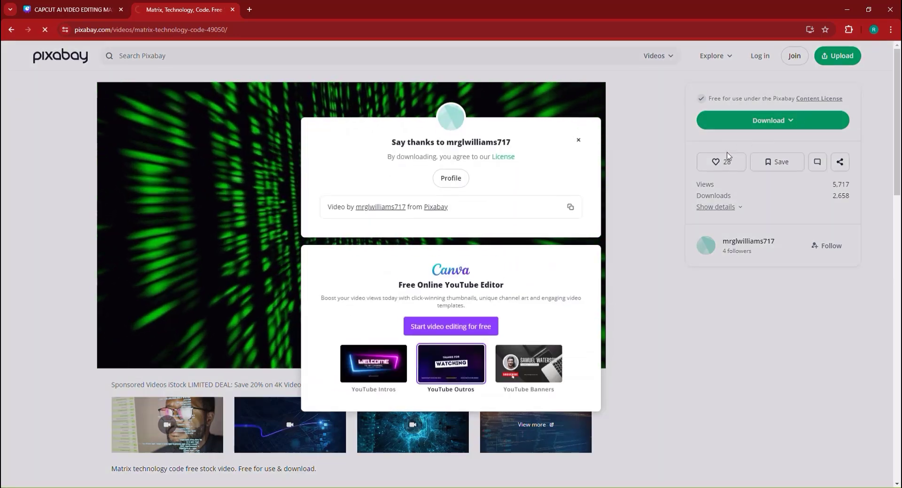
pyautogui.click(579, 141)
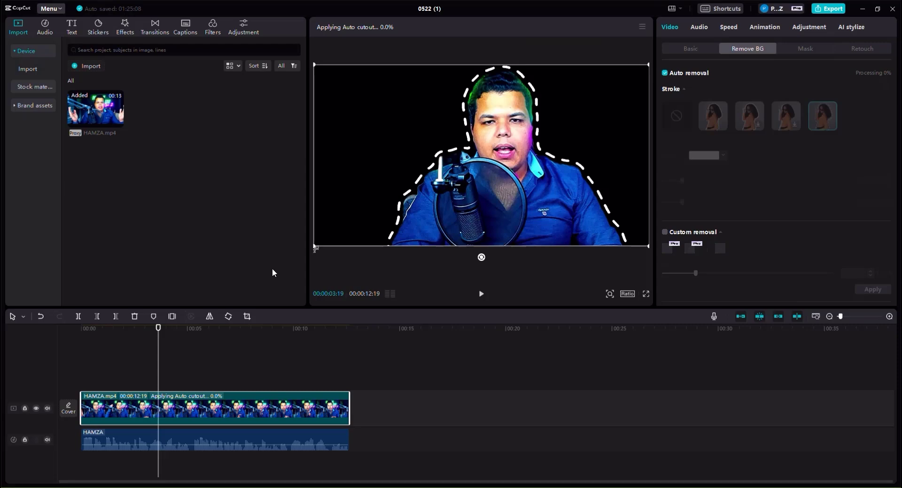
pyautogui.click(120, 340)
pyautogui.click(76, 325)
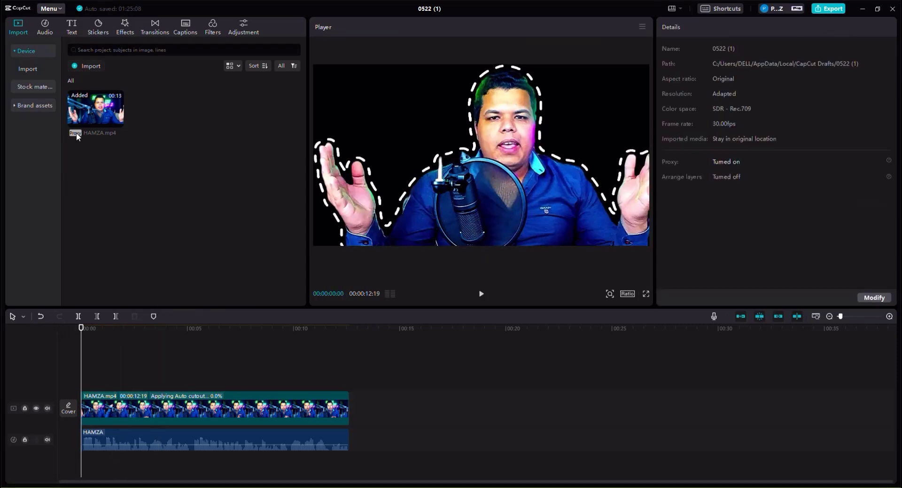
pyautogui.click(86, 65)
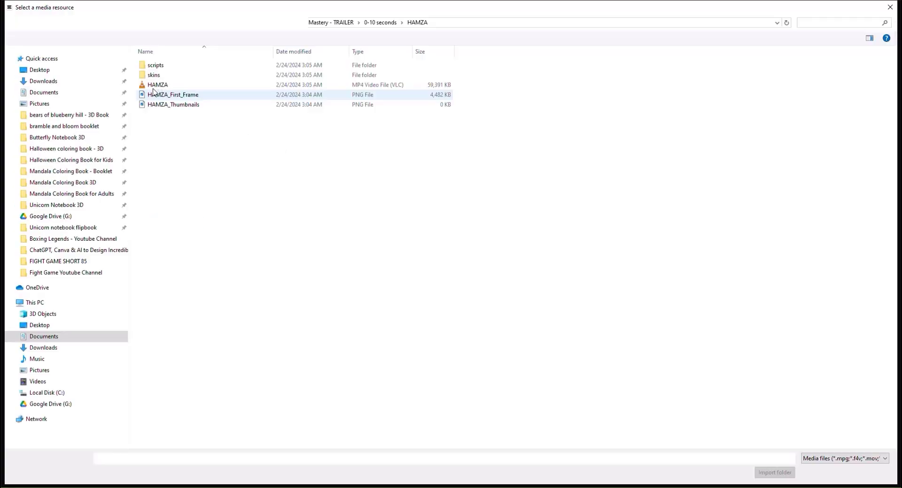
pyautogui.click(78, 81)
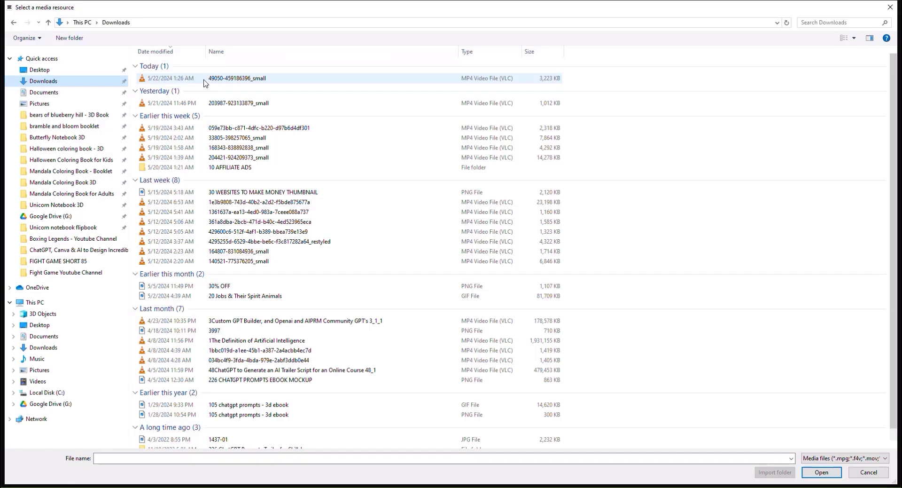
pyautogui.press('Escape')
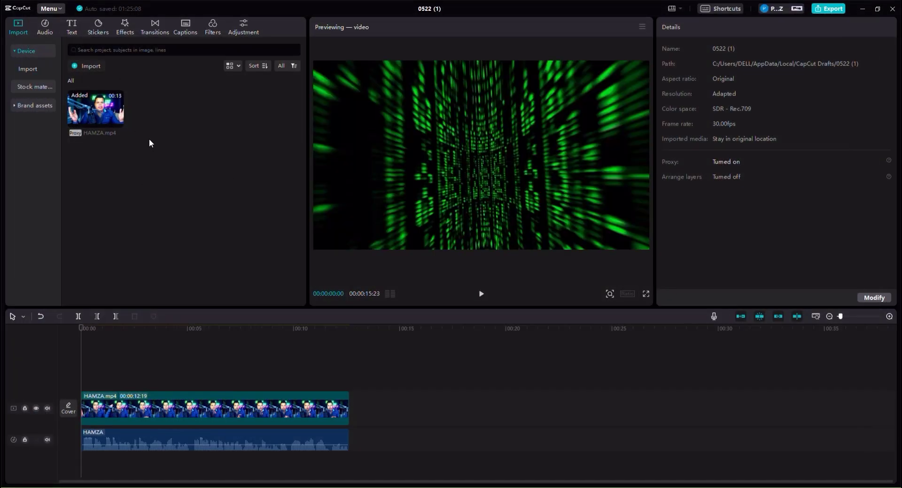
# Place the matrix clip on the timeline, trim it to the presenter clip's length and layer the presenter clip above it.
pyautogui.moveTo(151, 110); pyautogui.dragTo(75, 372)
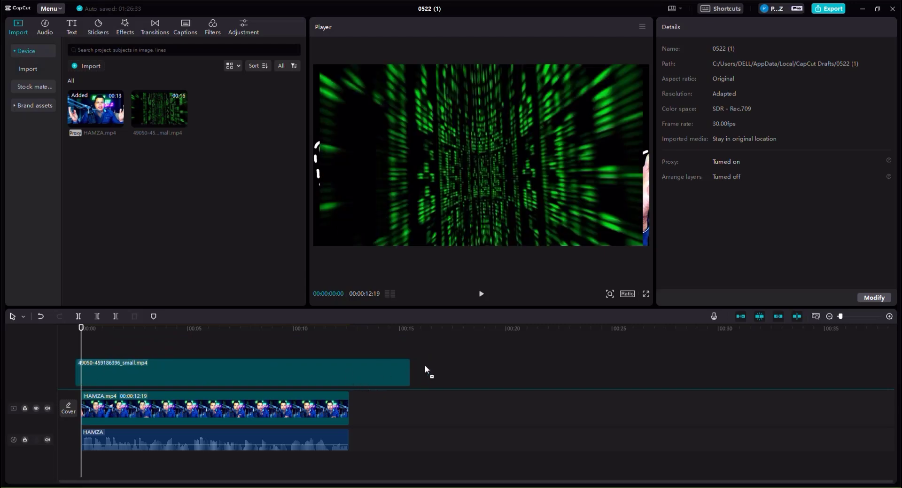
pyautogui.click(414, 371)
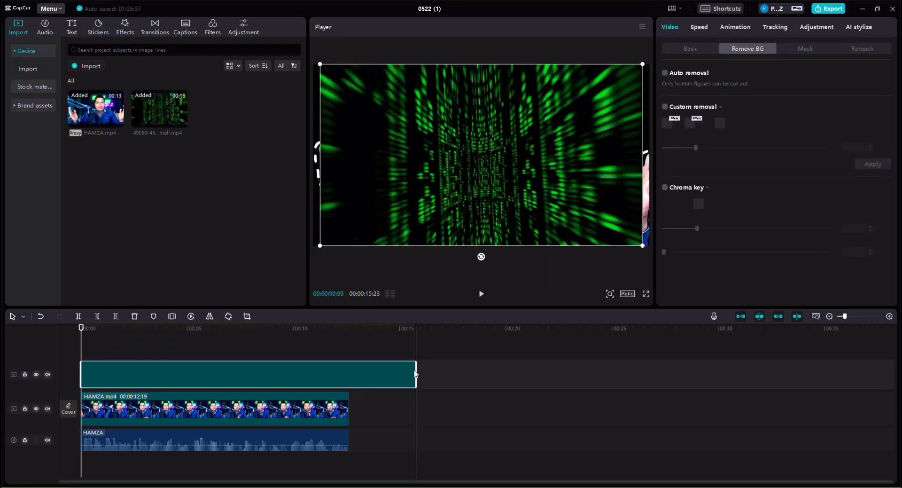
pyautogui.moveTo(415, 374); pyautogui.dragTo(349, 372)
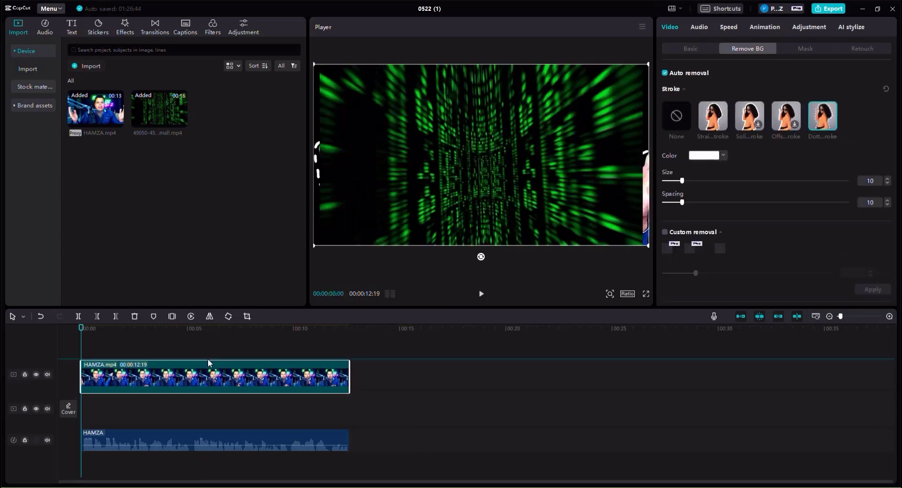
pyautogui.moveTo(207, 359); pyautogui.dragTo(204, 345)
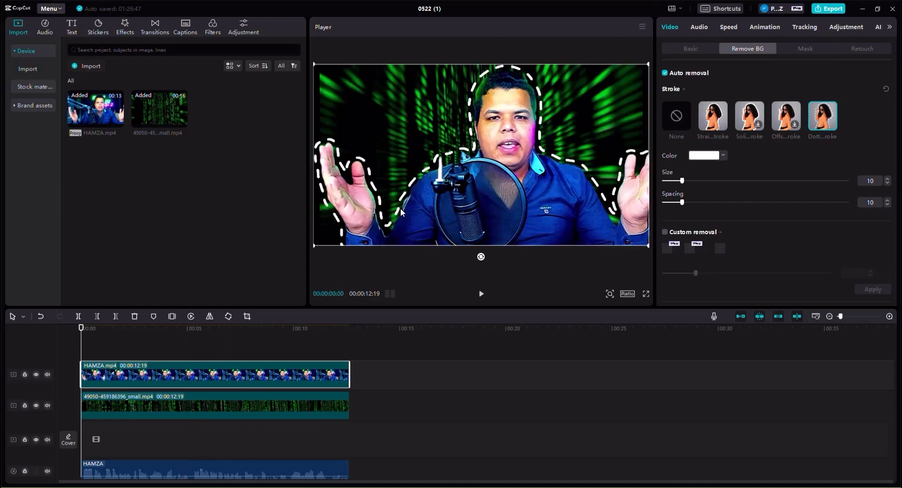
# Preview the cut-out presenter over the matrix background at several points along the timeline.
pyautogui.click(482, 294)
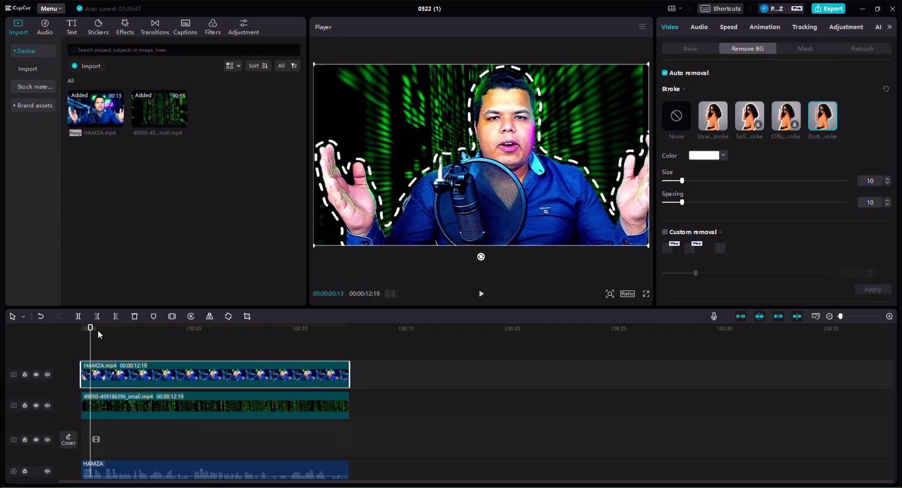
pyautogui.moveTo(98, 334); pyautogui.dragTo(282, 378)
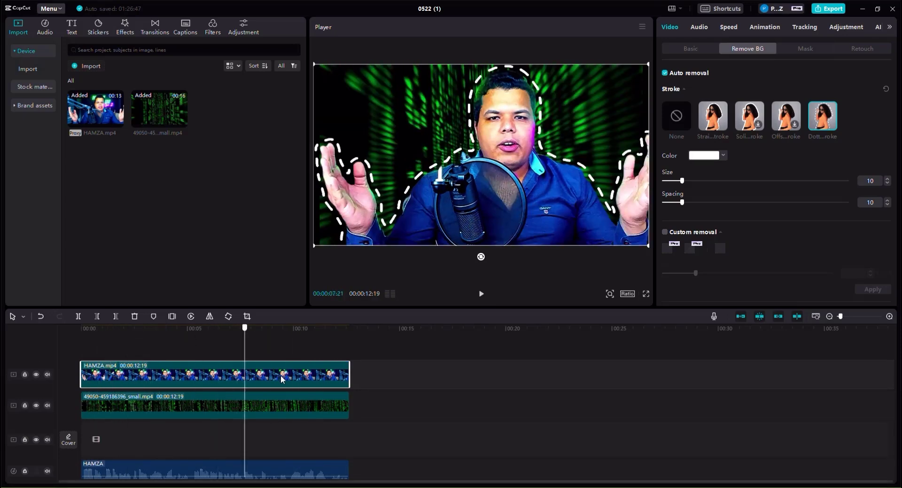
pyautogui.click(251, 379)
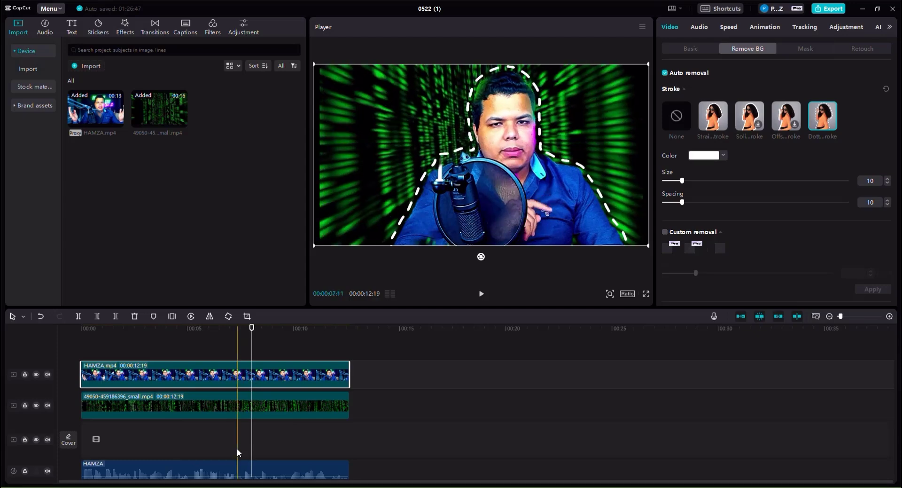
# Replace the matrix clip and the cut-out presenter clip with the original presenter video at the start of the main track.
pyautogui.click(245, 406)
pyautogui.press('Delete')
pyautogui.click(223, 382)
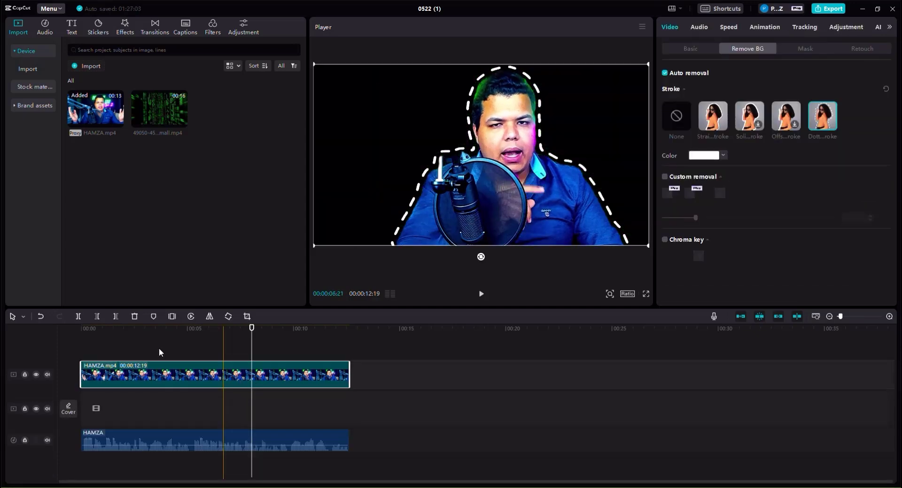
pyautogui.press('Delete')
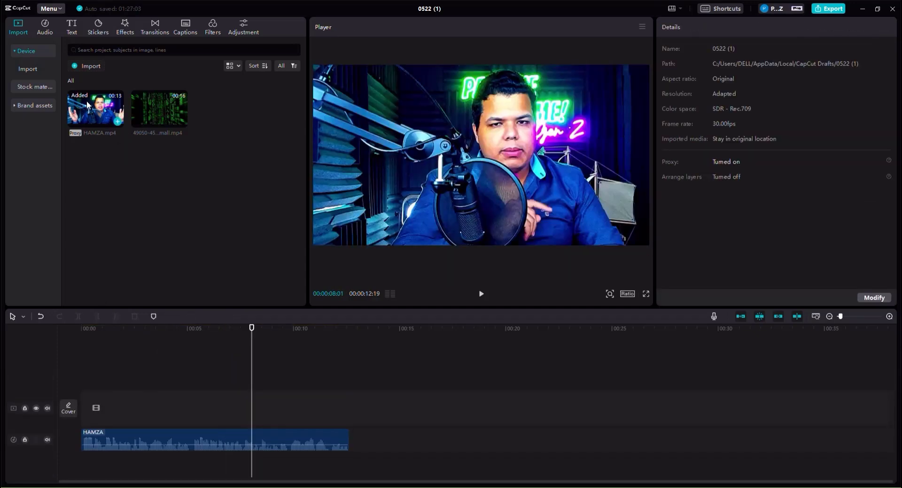
pyautogui.moveTo(87, 104); pyautogui.dragTo(84, 408)
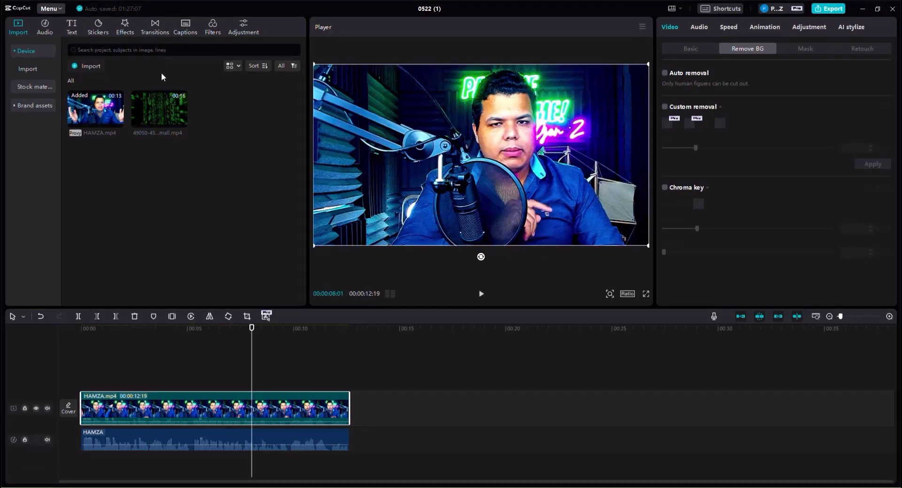
# Add a default text clip above the presenter video at the start of the timeline and return the playhead there.
pyautogui.click(72, 29)
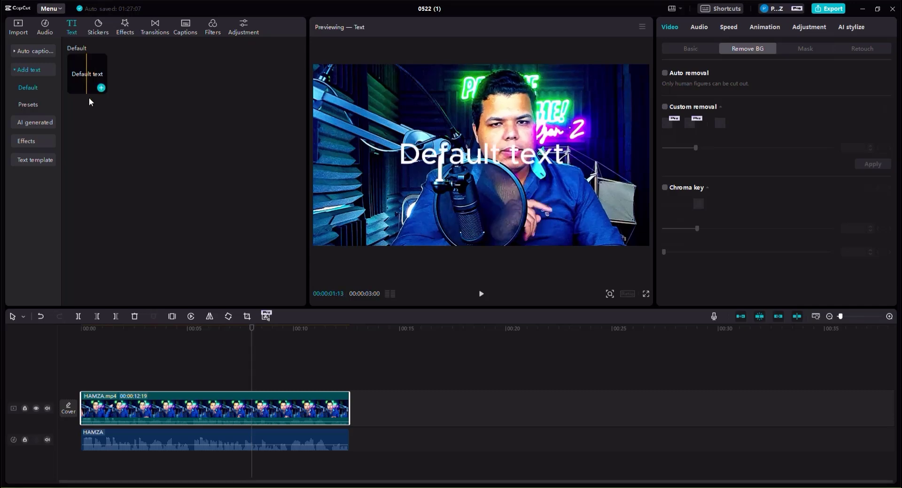
pyautogui.moveTo(87, 80); pyautogui.dragTo(81, 384)
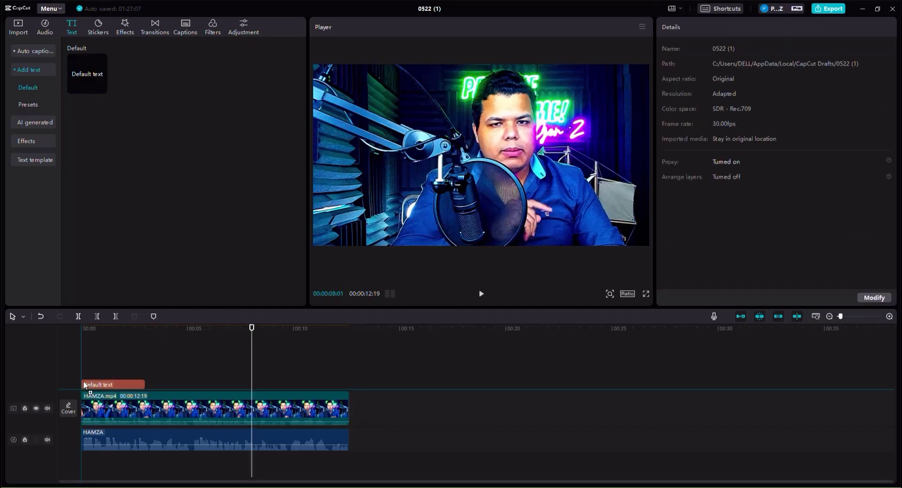
pyautogui.moveTo(91, 328); pyautogui.dragTo(91, 328)
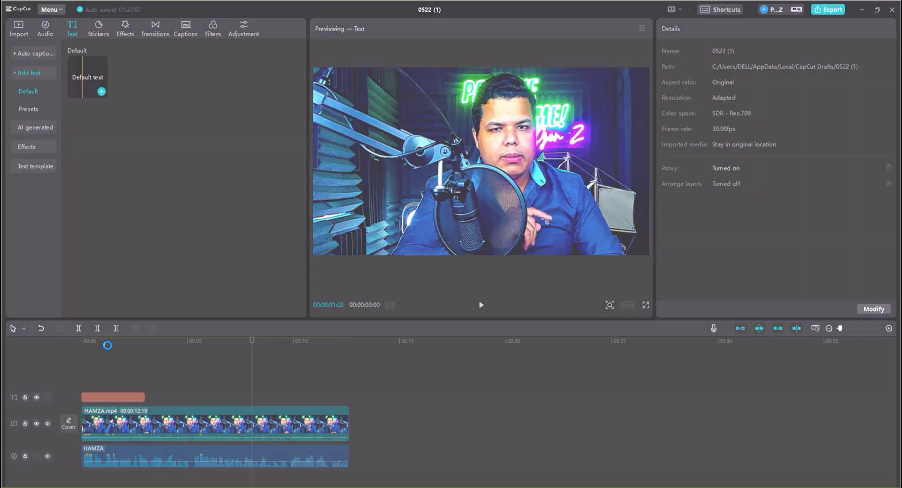
pyautogui.moveTo(84, 353); pyautogui.dragTo(69, 321)
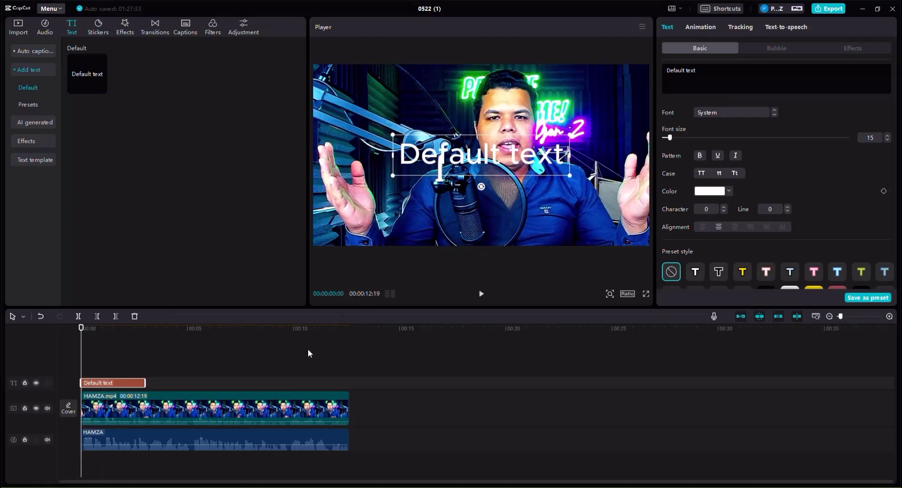
# Play the video to 00:00:00:25 and replace the default text with "Hello there!".
pyautogui.click(482, 294)
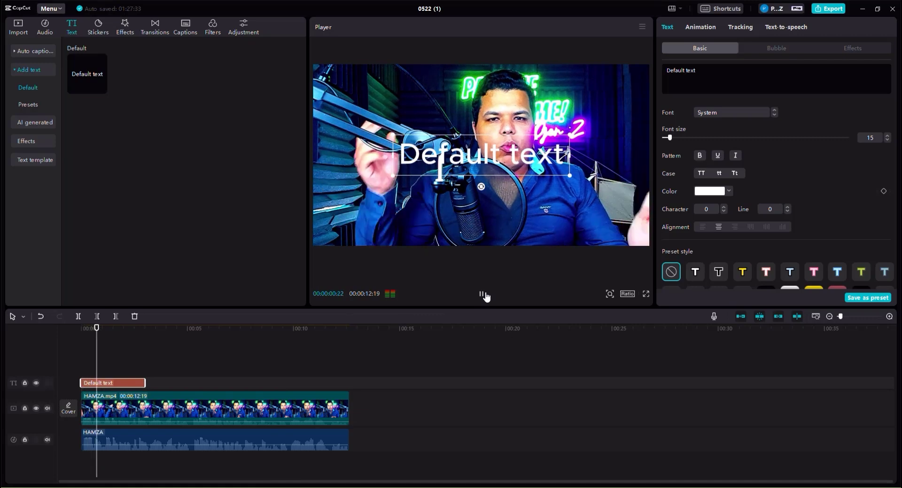
pyautogui.click(481, 293)
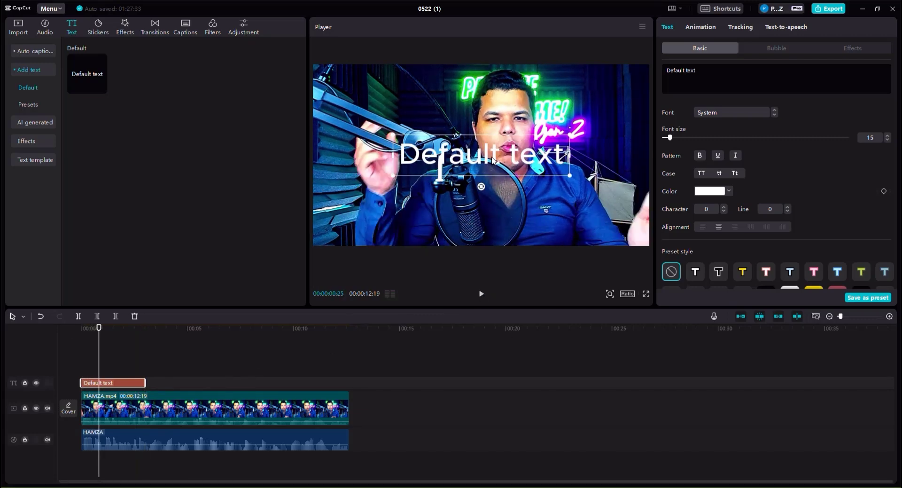
pyautogui.doubleClick(440, 160)
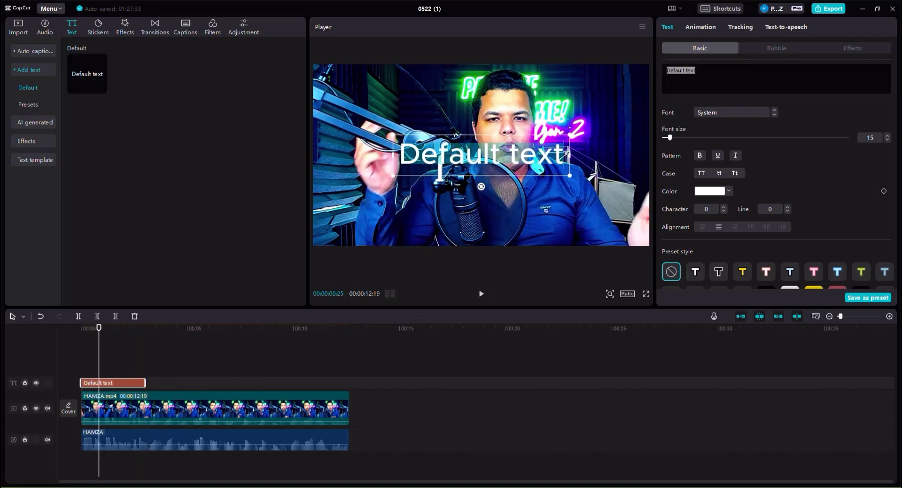
pyautogui.write('Hell the')
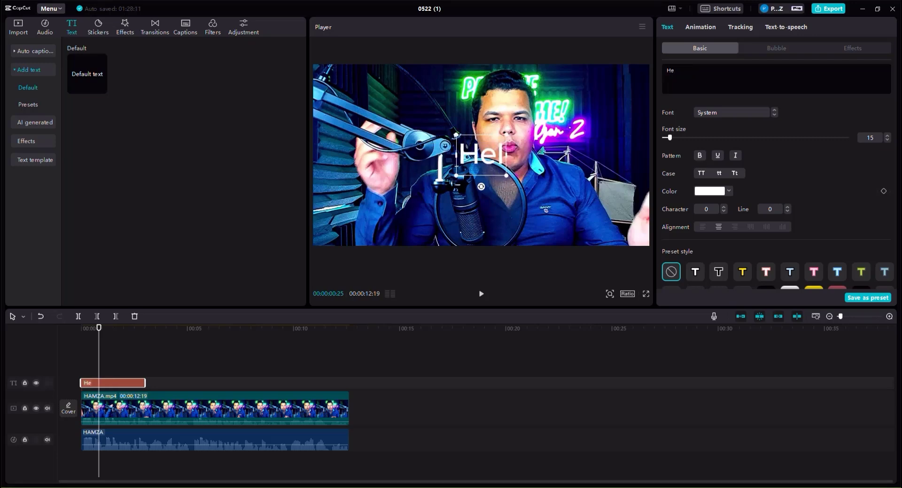
pyautogui.press('BackSpace')
pyautogui.press('BackSpace')
pyautogui.press('BackSpace')
pyautogui.press('BackSpace')
pyautogui.write('o there')
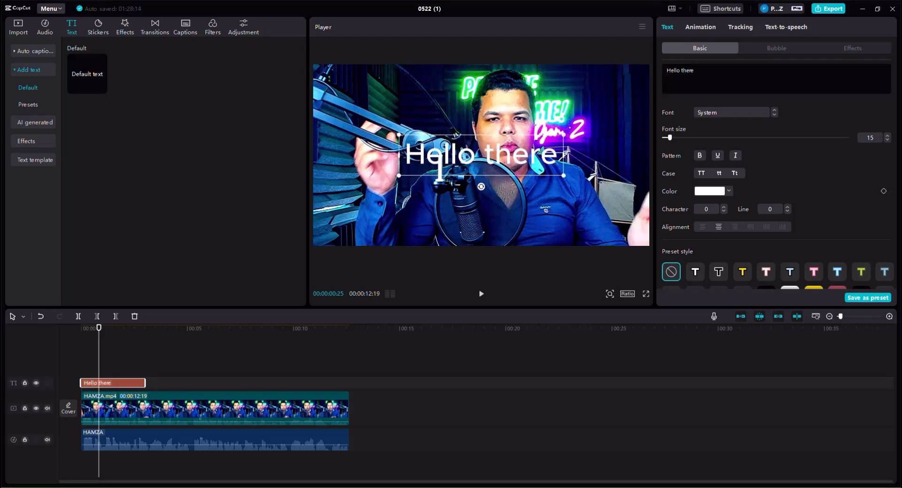
pyautogui.write('!')
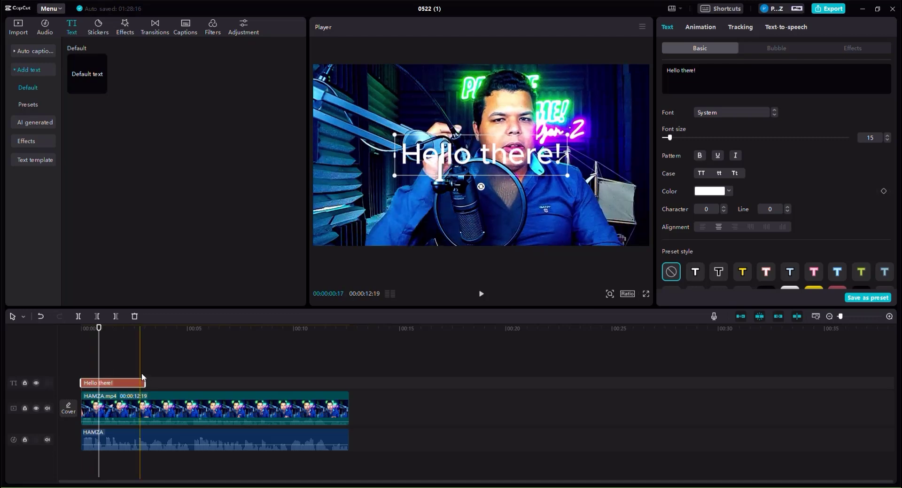
# Trim the end of the "Hello there!" text clip to 00:00:00:25 and move the playhead back to 00:00:00:11.
pyautogui.moveTo(143, 379); pyautogui.dragTo(100, 383)
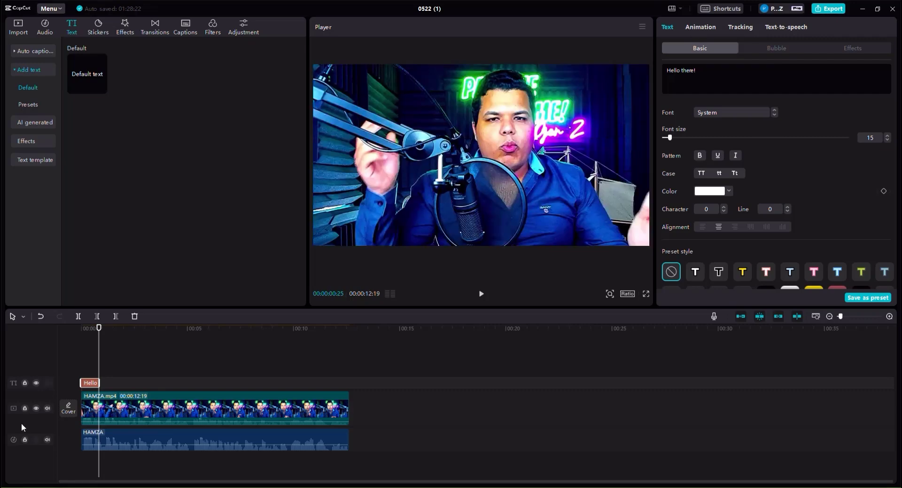
pyautogui.moveTo(99, 342); pyautogui.dragTo(88, 338)
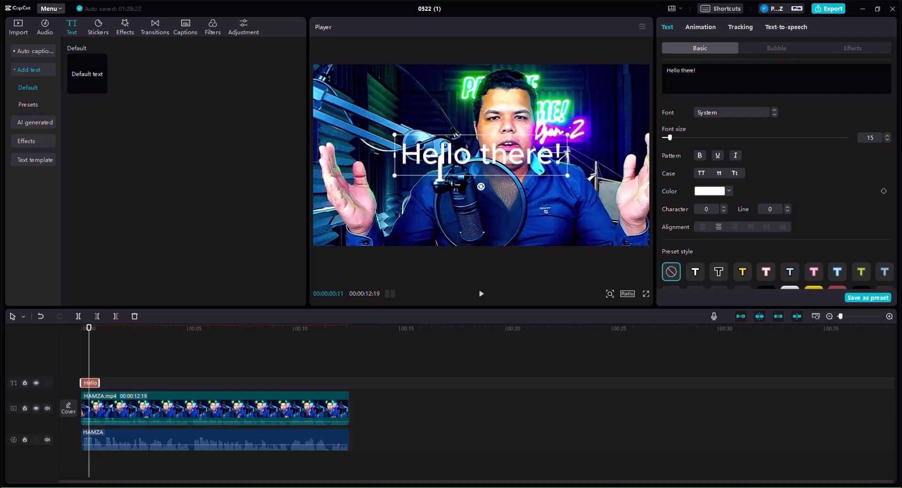
# Try several art effects on the "Hello there!" text, settle on the pale blue outlined one, then enlarge the text and move it up.
pyautogui.click(848, 49)
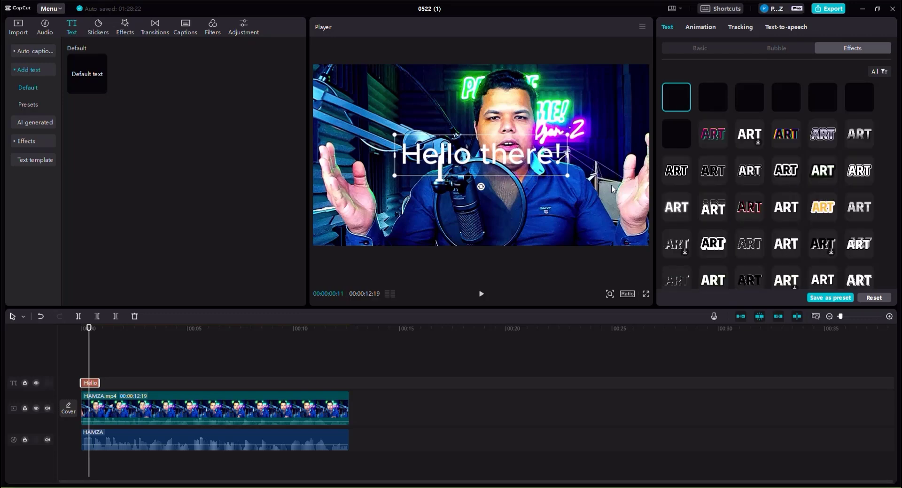
pyautogui.click(859, 133)
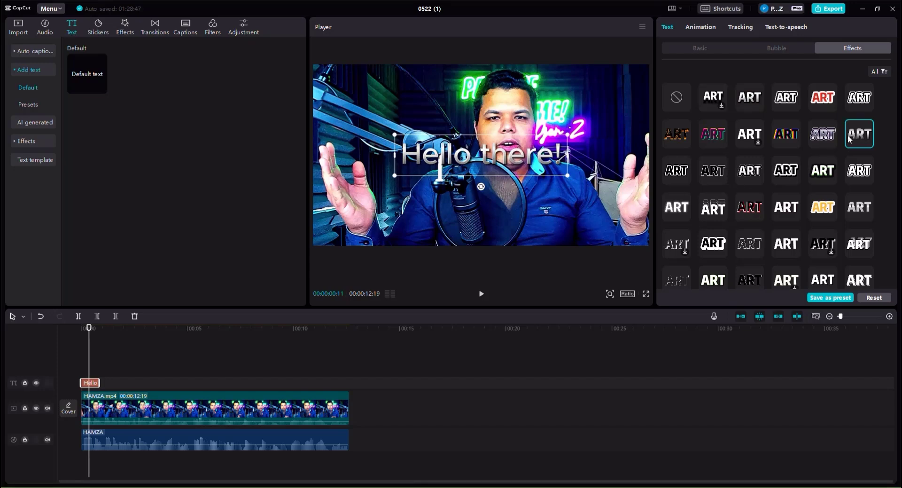
pyautogui.click(852, 104)
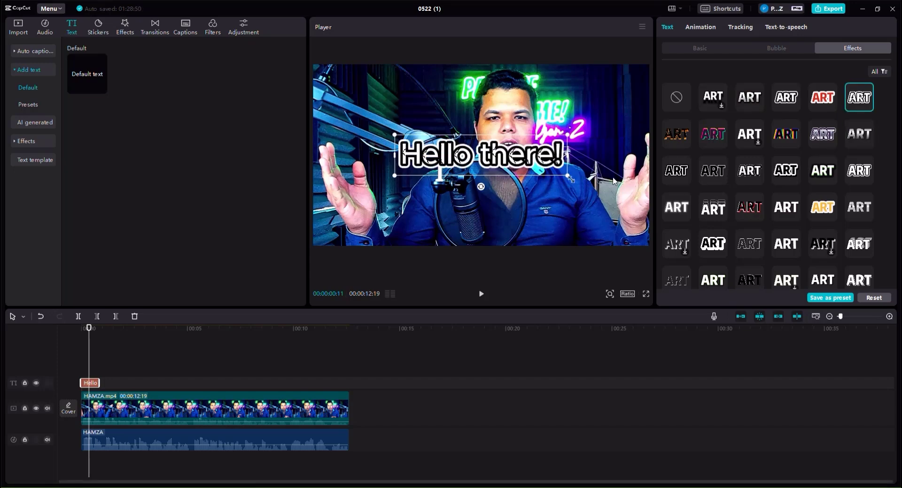
pyautogui.scroll(-1, 764, 205)
pyautogui.scroll(-5, 764, 202)
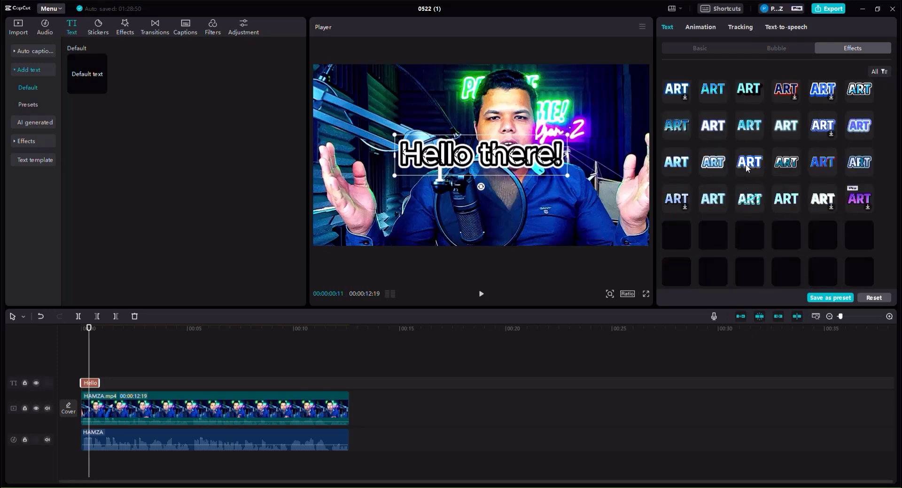
pyautogui.click(749, 165)
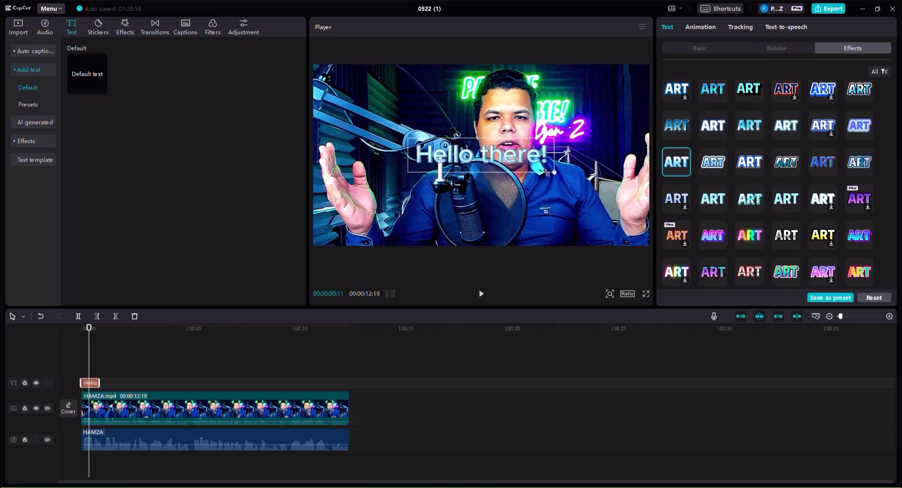
pyautogui.moveTo(492, 167); pyautogui.dragTo(485, 127)
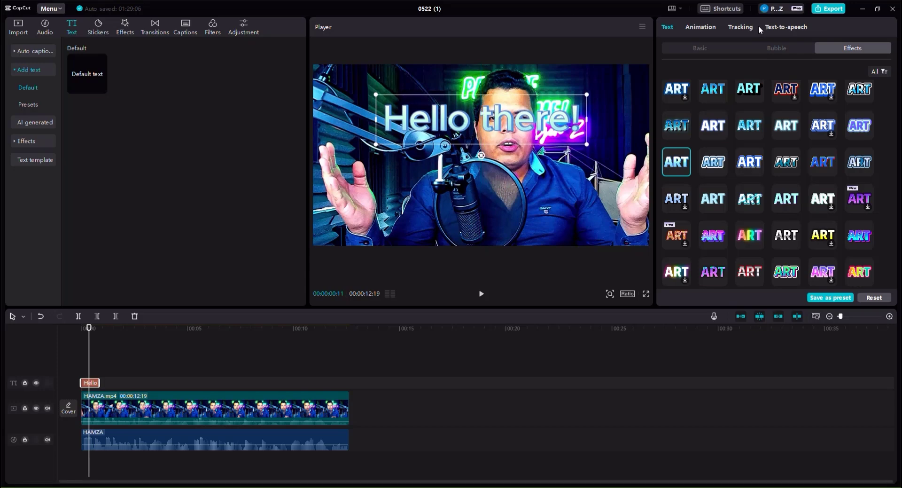
# Give the "Hello there!" text a Typewriter in-animation and a Glitch out-animation, and scrub through its end to preview them.
pyautogui.click(700, 30)
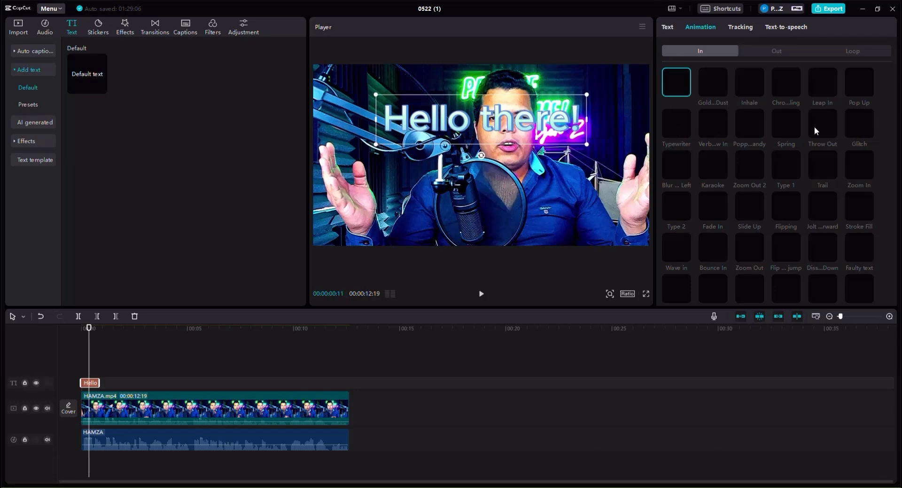
pyautogui.click(677, 132)
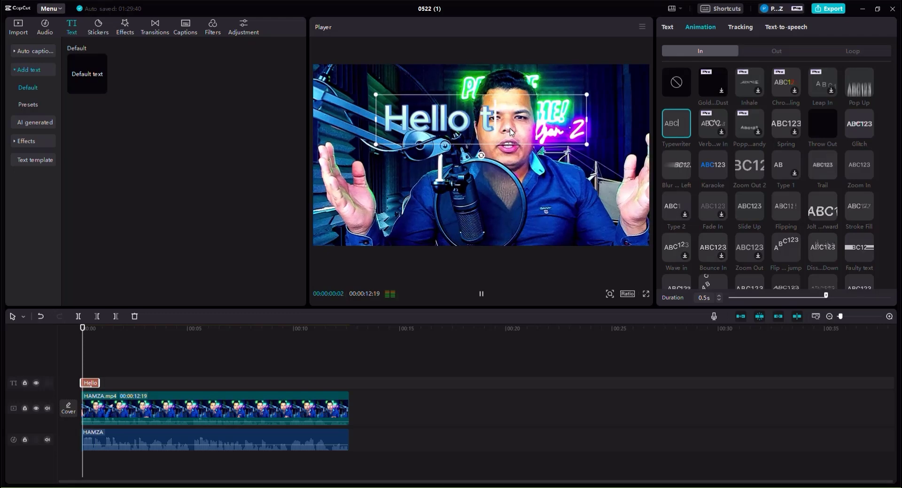
pyautogui.click(768, 49)
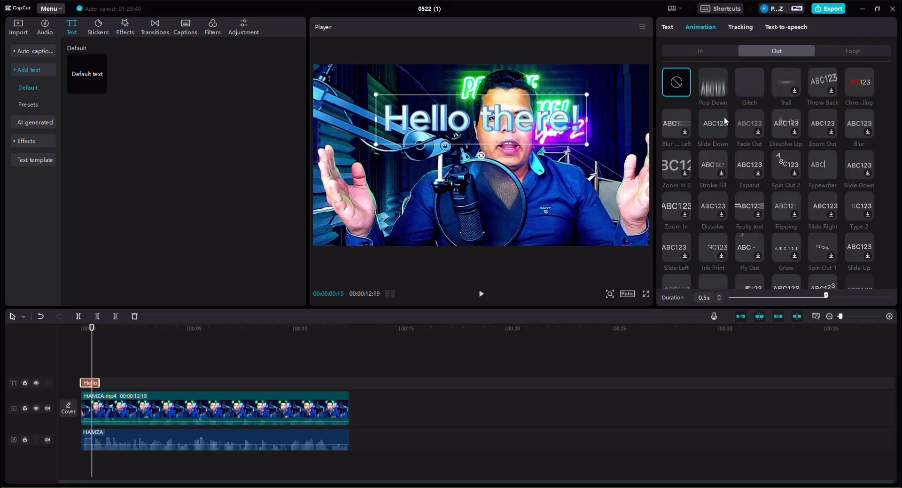
pyautogui.click(751, 86)
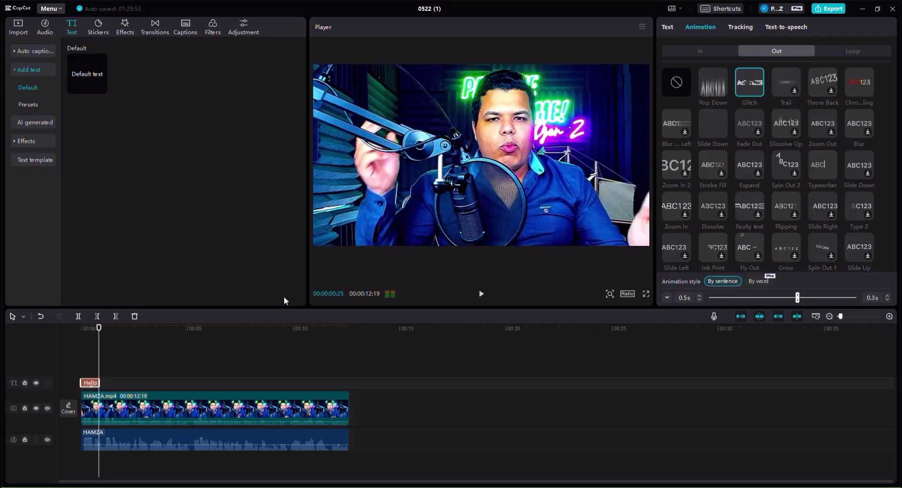
pyautogui.click(95, 328)
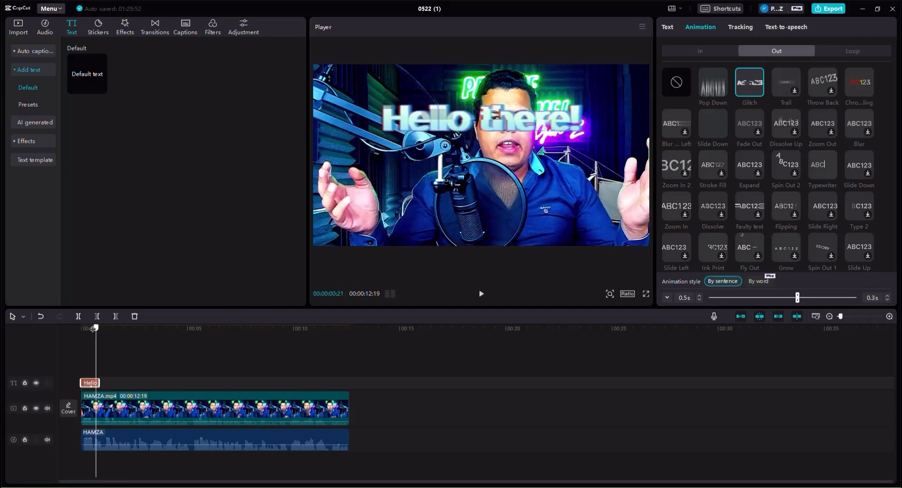
pyautogui.moveTo(93, 328); pyautogui.dragTo(98, 328)
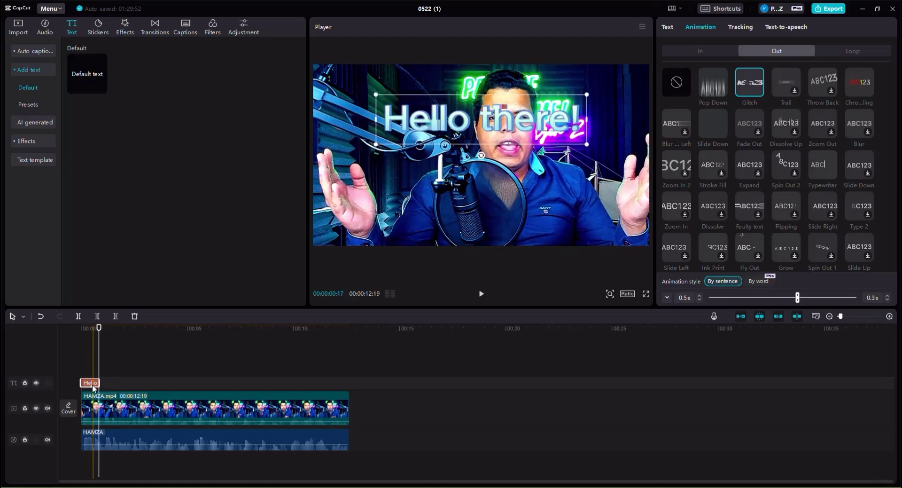
# Delete the "Hello there!" text clip and return the playhead to the start of the timeline.
pyautogui.press('Delete')
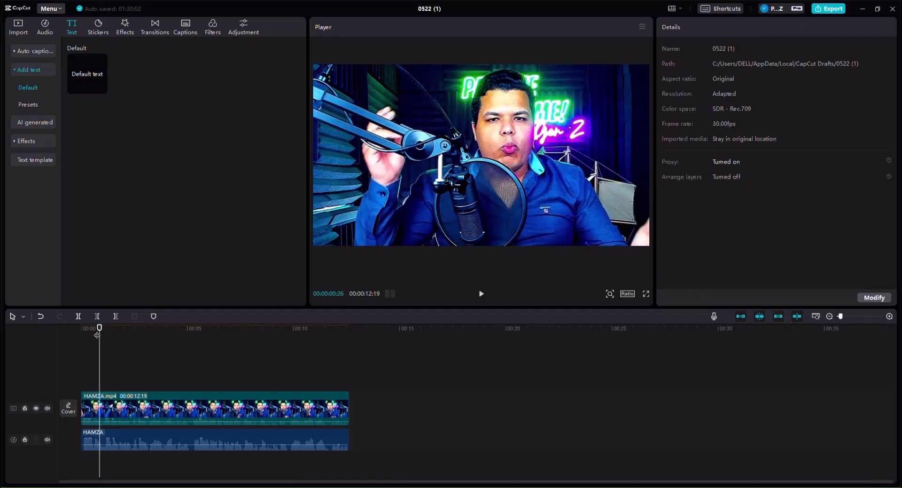
pyautogui.click(96, 334)
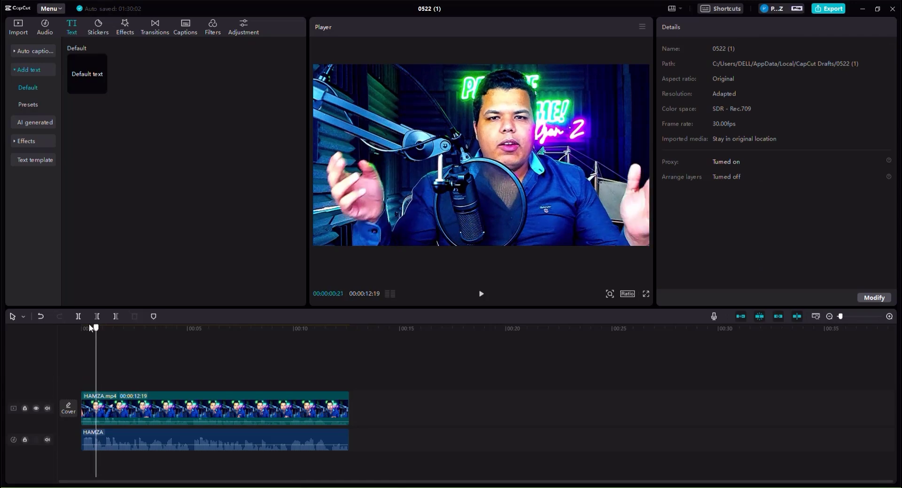
pyautogui.click(69, 327)
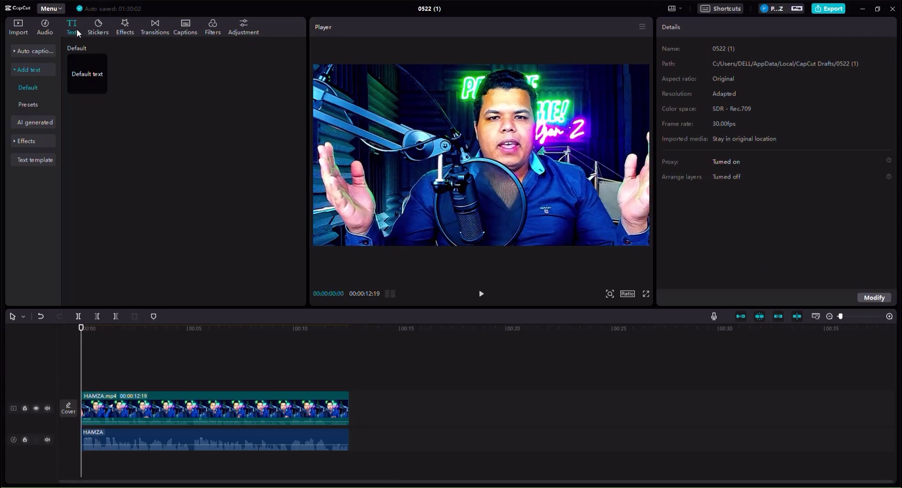
# Generate automatic captions for the presenter video with English as the spoken language.
pyautogui.click(29, 52)
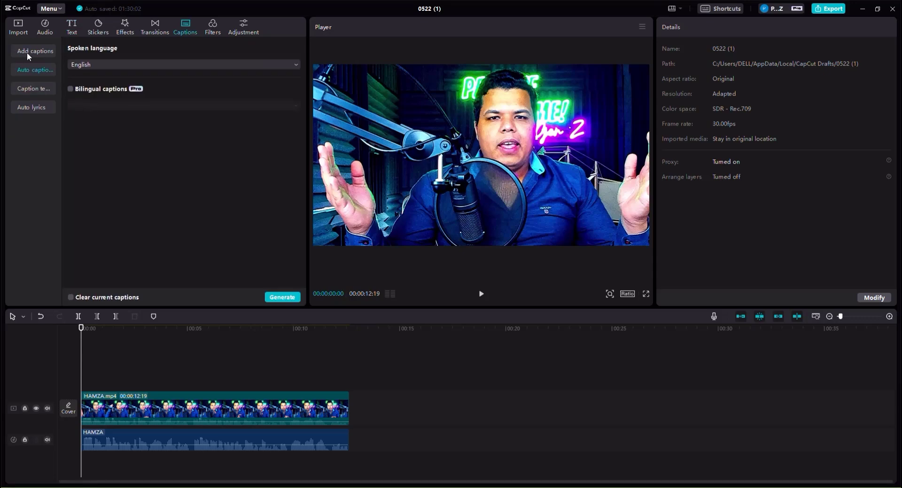
pyautogui.click(27, 53)
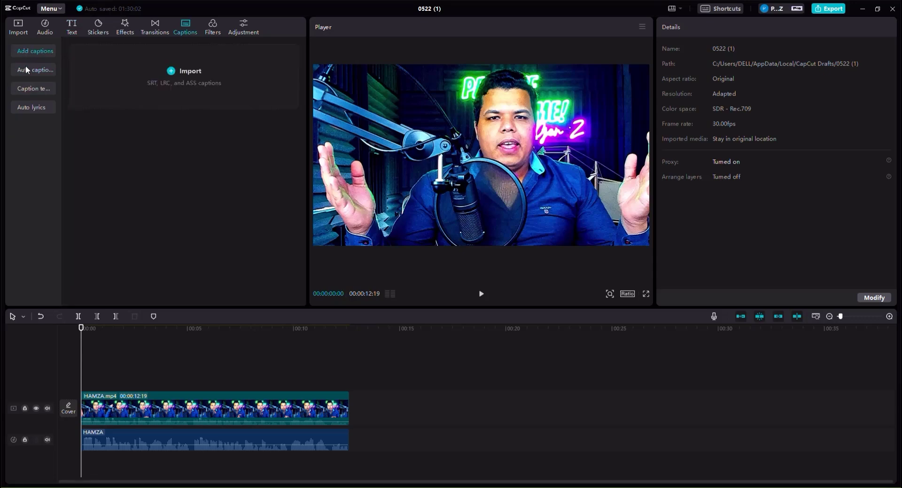
pyautogui.click(19, 71)
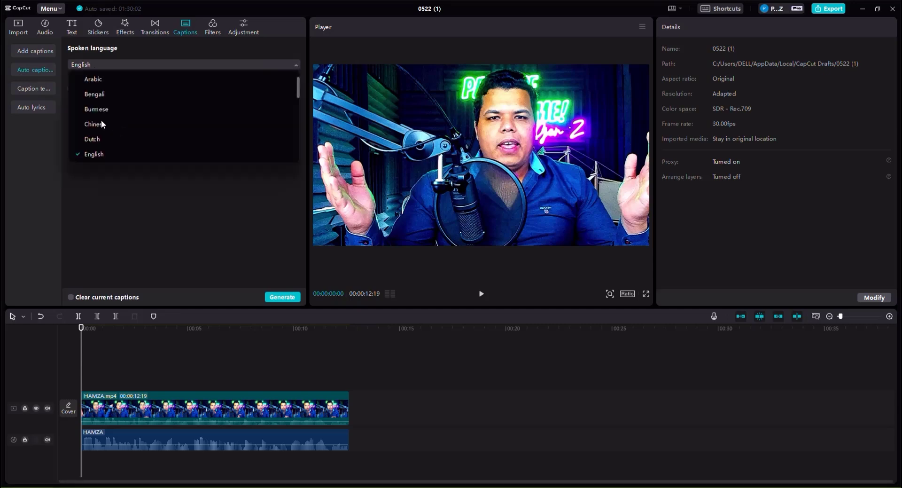
pyautogui.click(88, 154)
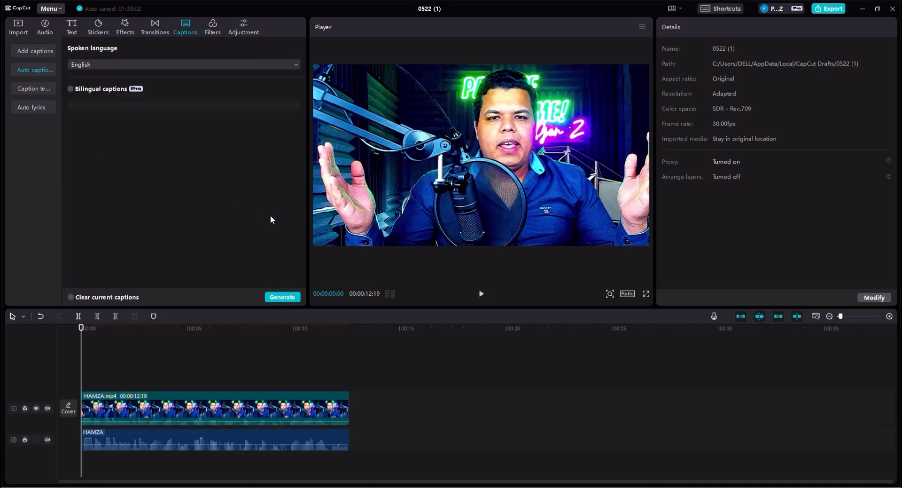
pyautogui.click(285, 297)
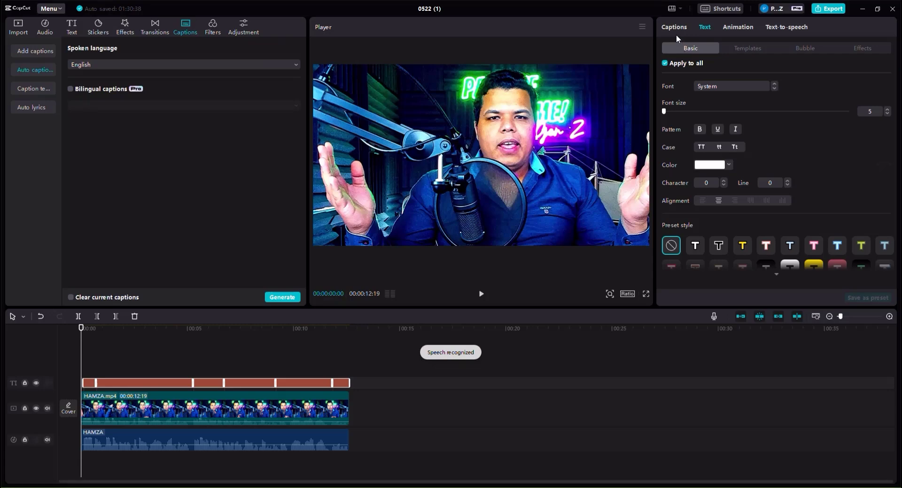
# Correct the fourth caption to "because this course is powered by ChatGPT" and check the last two captions.
pyautogui.click(675, 27)
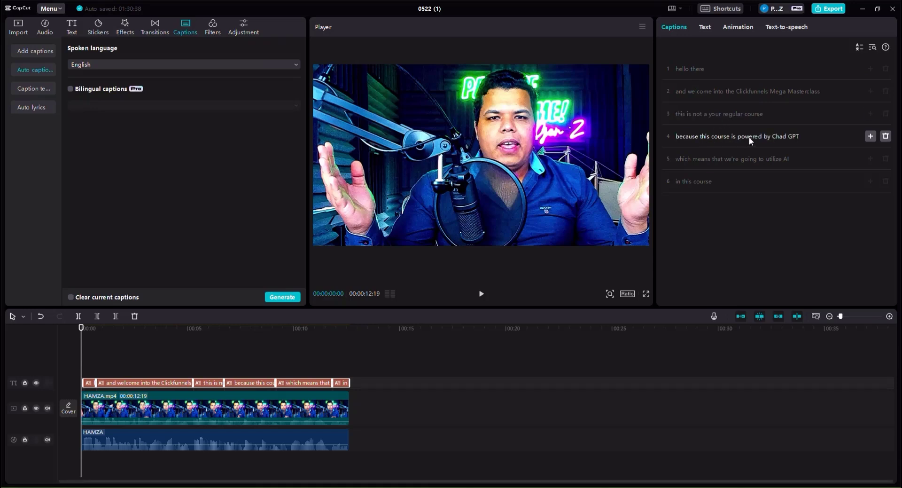
pyautogui.click(787, 138)
pyautogui.press('BackSpace')
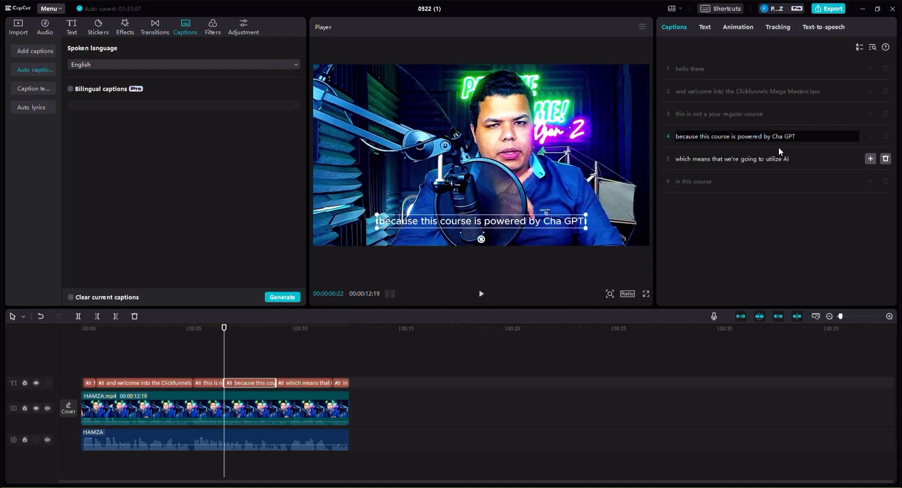
pyautogui.write('t')
pyautogui.press('Delete')
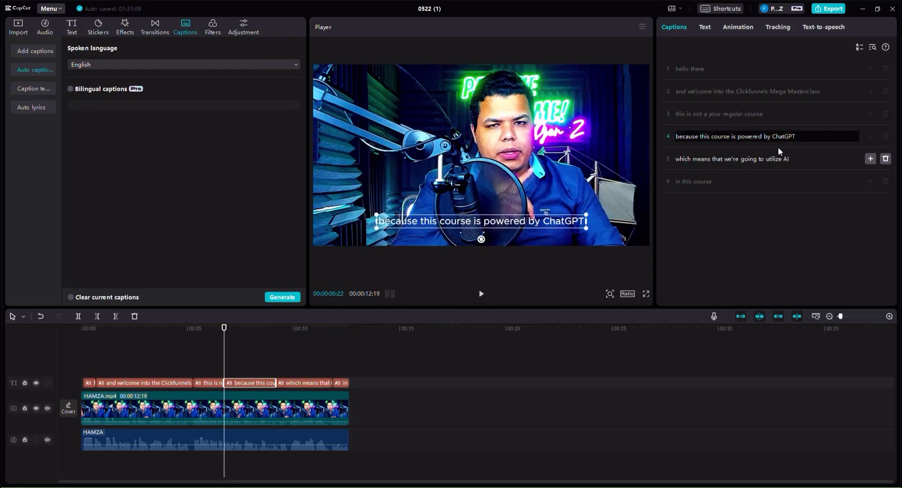
pyautogui.click(733, 160)
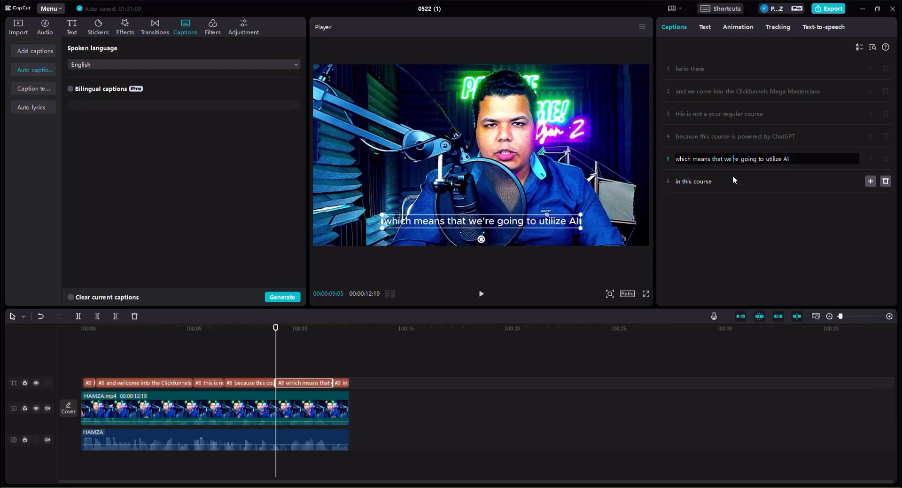
pyautogui.click(712, 184)
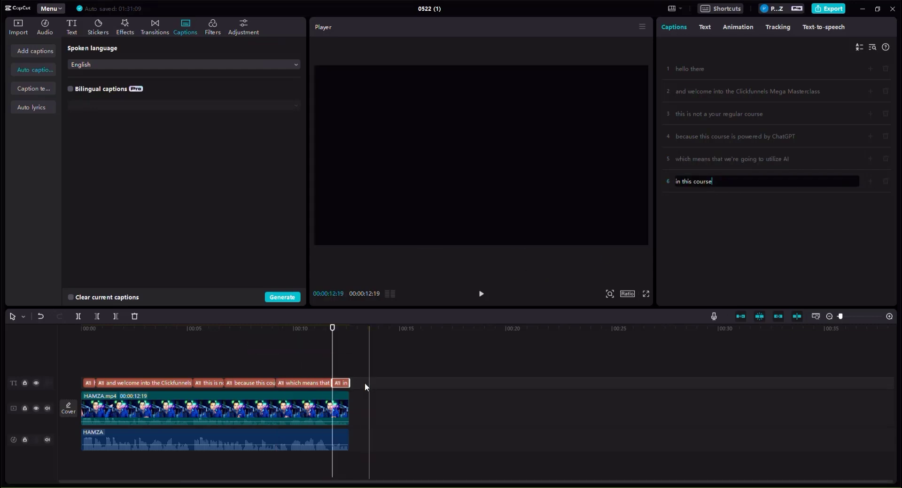
# Select all caption clips and apply the text template with bold dark lettering on a yellow background to all of them.
pyautogui.moveTo(369, 381); pyautogui.dragTo(83, 377)
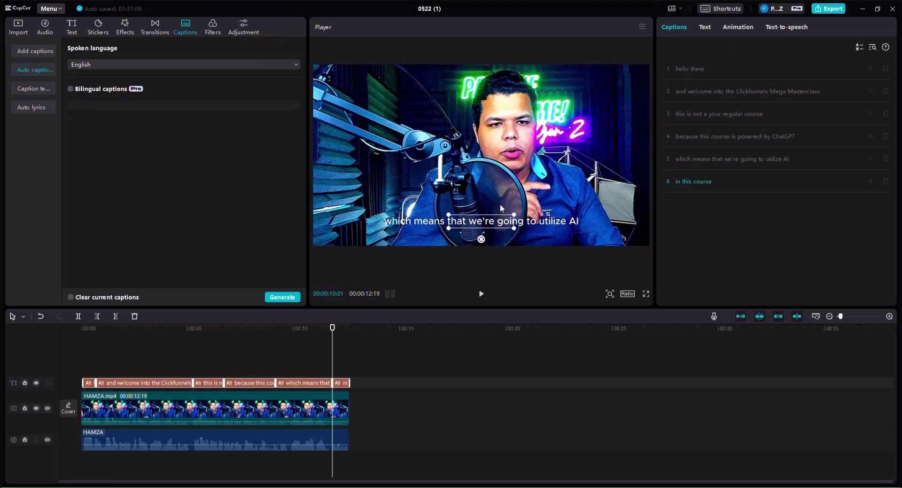
pyautogui.click(707, 29)
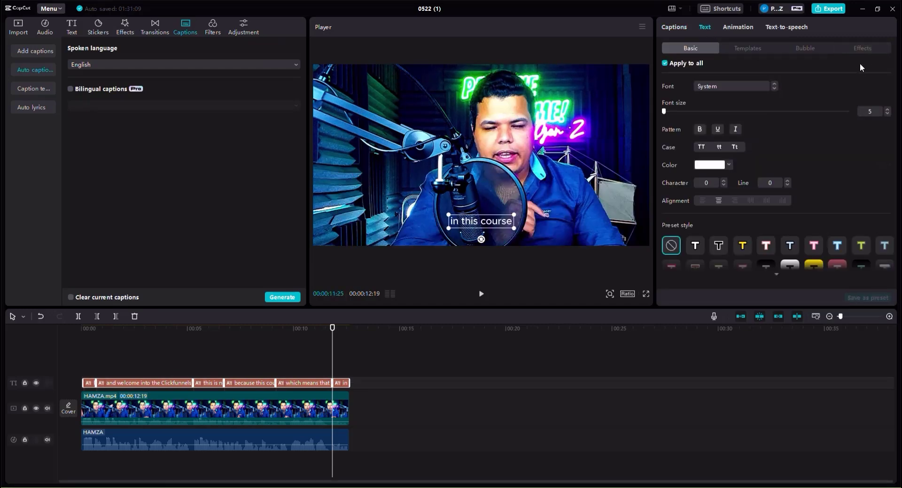
pyautogui.click(750, 47)
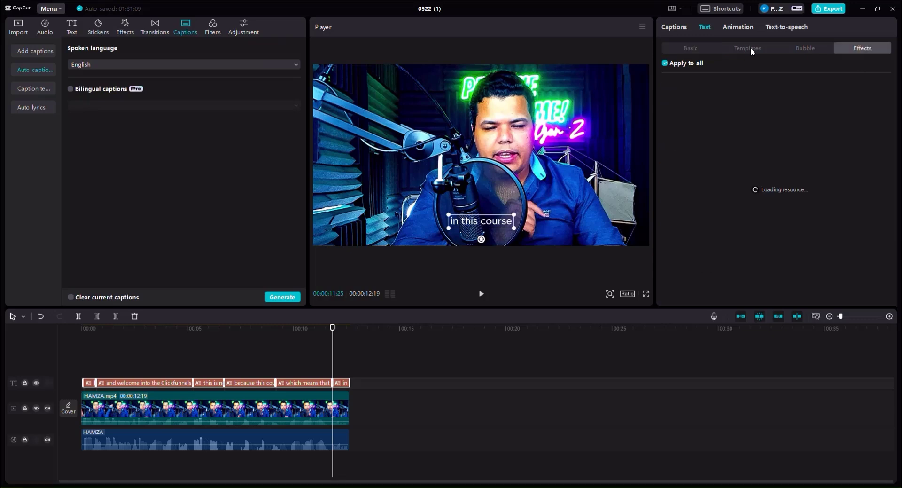
pyautogui.click(751, 49)
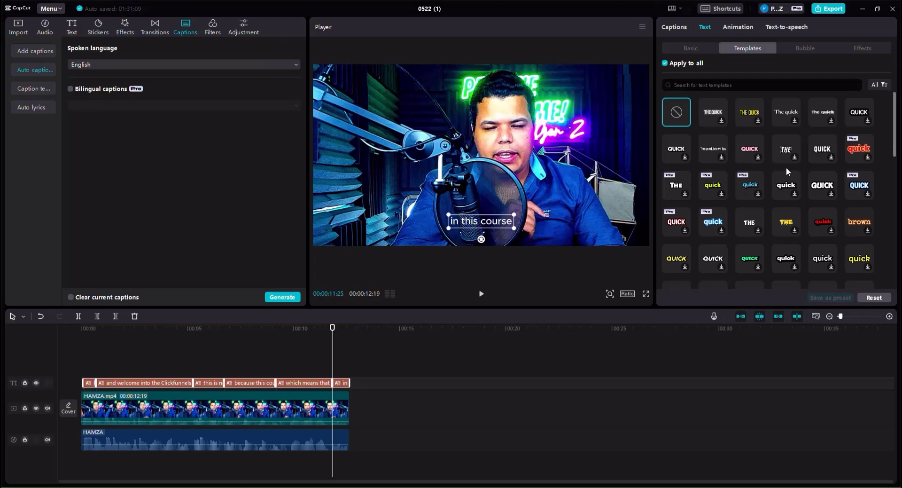
pyautogui.scroll(-2, 785, 167)
pyautogui.scroll(-1, 784, 172)
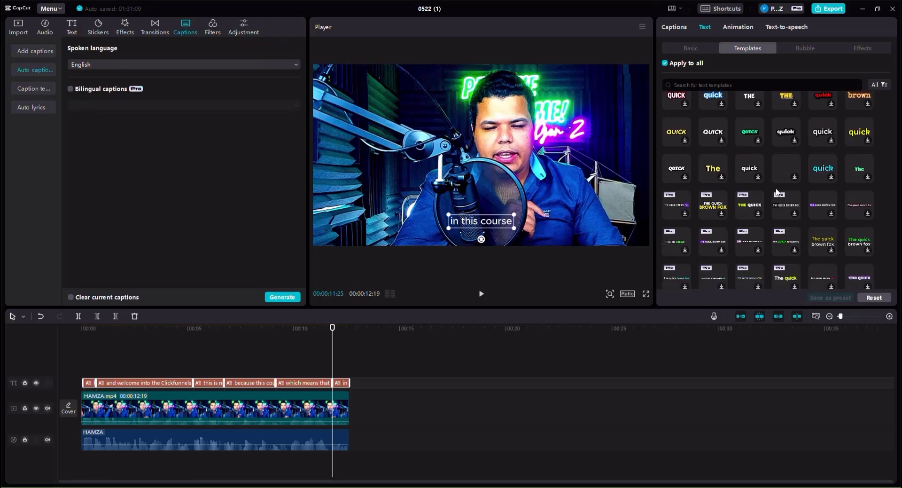
pyautogui.scroll(-1, 776, 192)
pyautogui.scroll(-1, 777, 193)
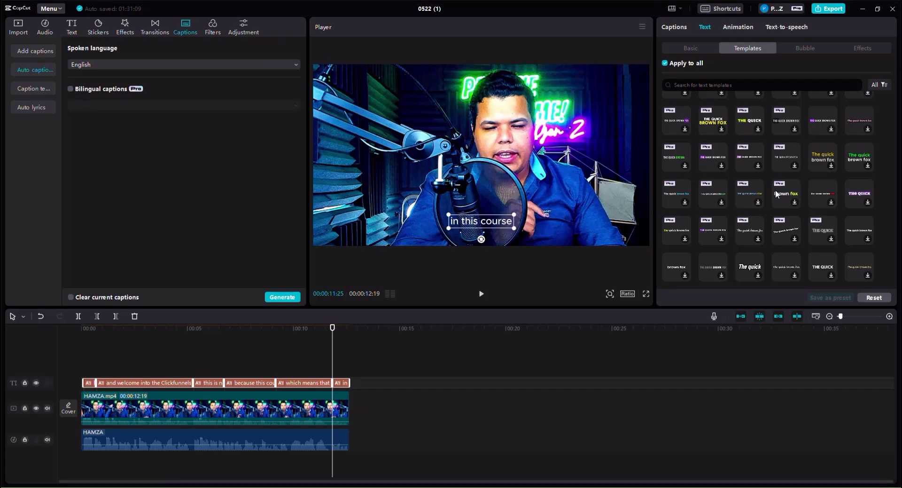
pyautogui.scroll(-2, 775, 190)
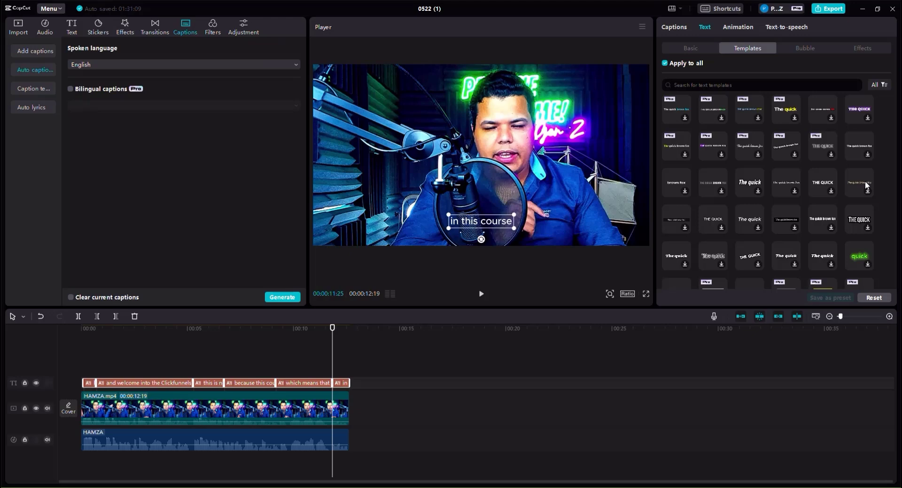
pyautogui.scroll(-2, 855, 178)
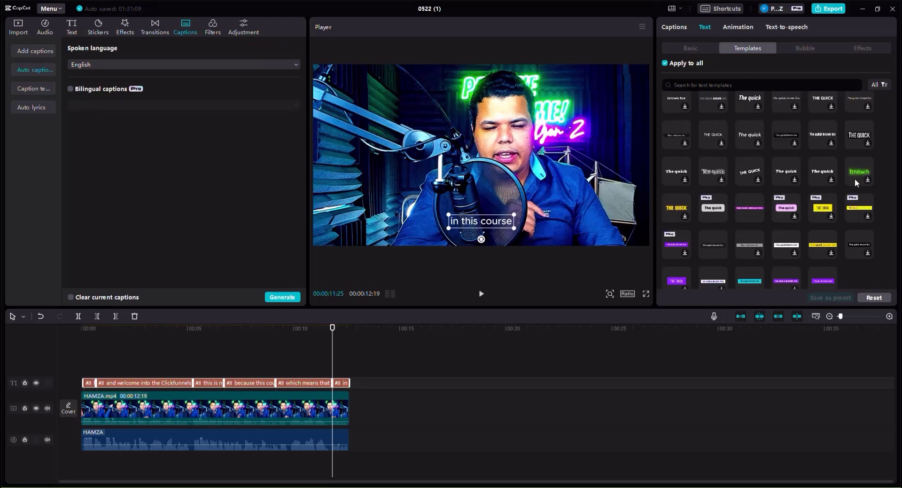
pyautogui.click(821, 247)
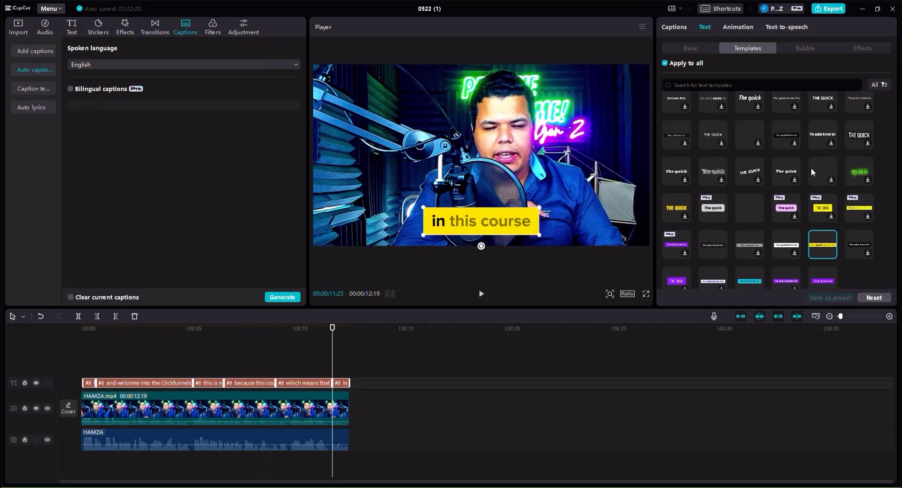
pyautogui.scroll(3, 808, 166)
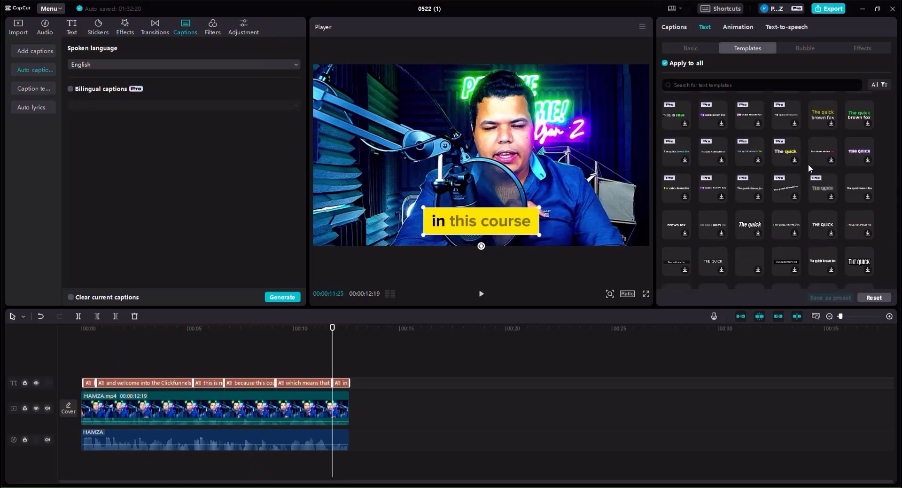
# Apply the text template with white capitals and a purple word highlight to all captions, and check it along the timeline.
pyautogui.scroll(2, 808, 164)
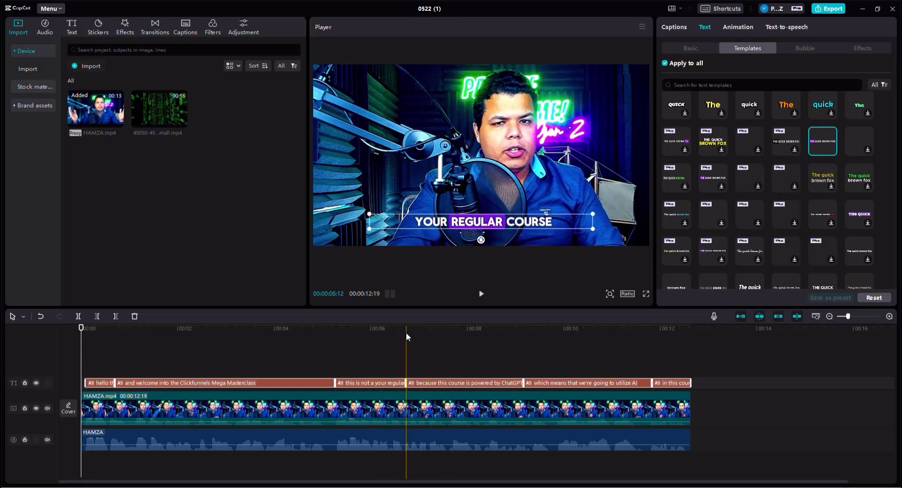
pyautogui.click(422, 334)
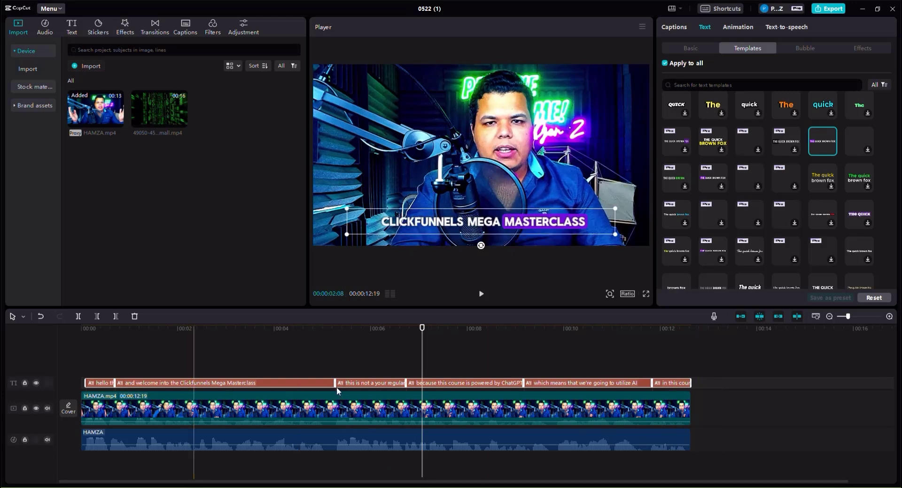
pyautogui.click(730, 385)
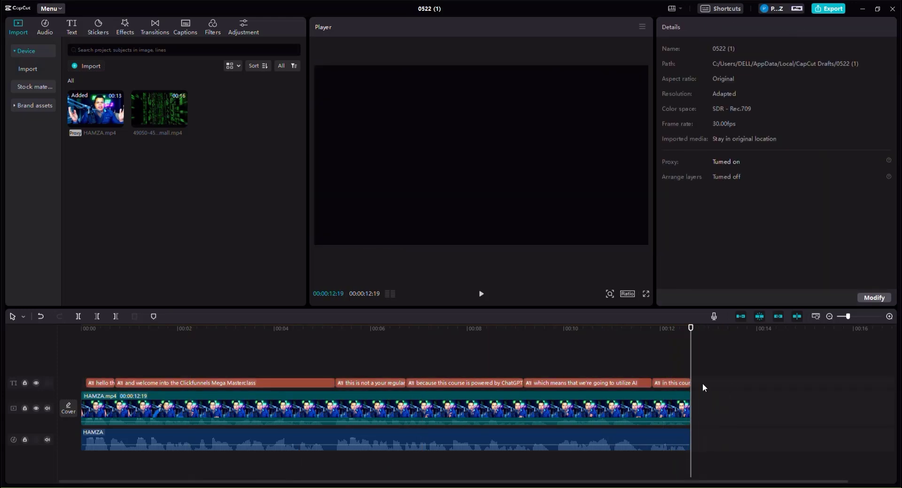
# Select all caption clips and move the captions up to the middle of the video frame.
pyautogui.click(672, 382)
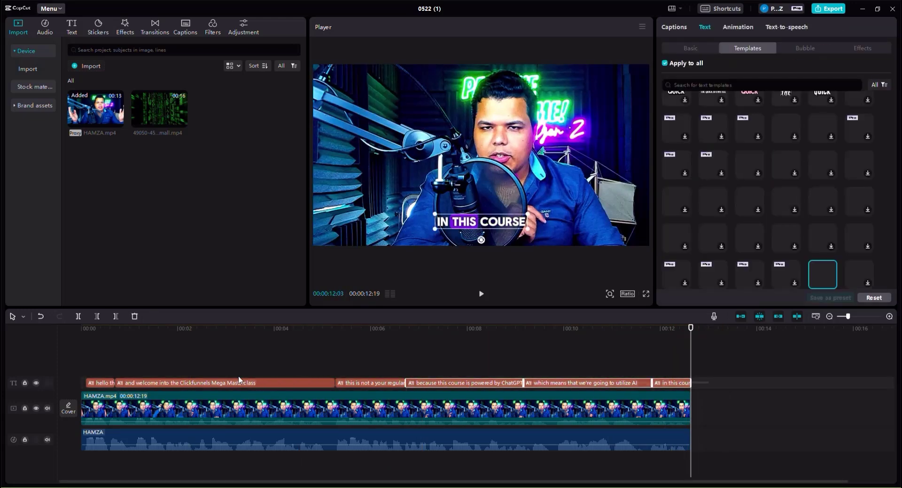
pyautogui.click(370, 381)
pyautogui.hotkey('ctrl', 'a')
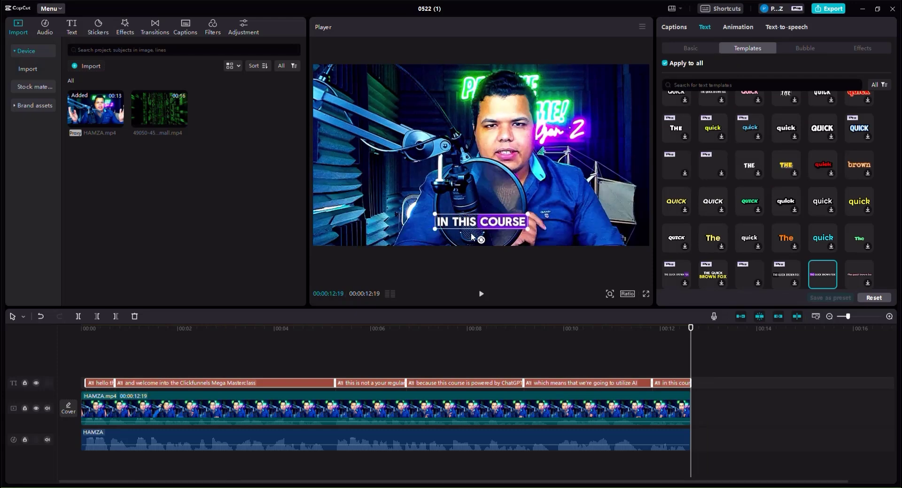
pyautogui.moveTo(476, 223); pyautogui.dragTo(477, 161)
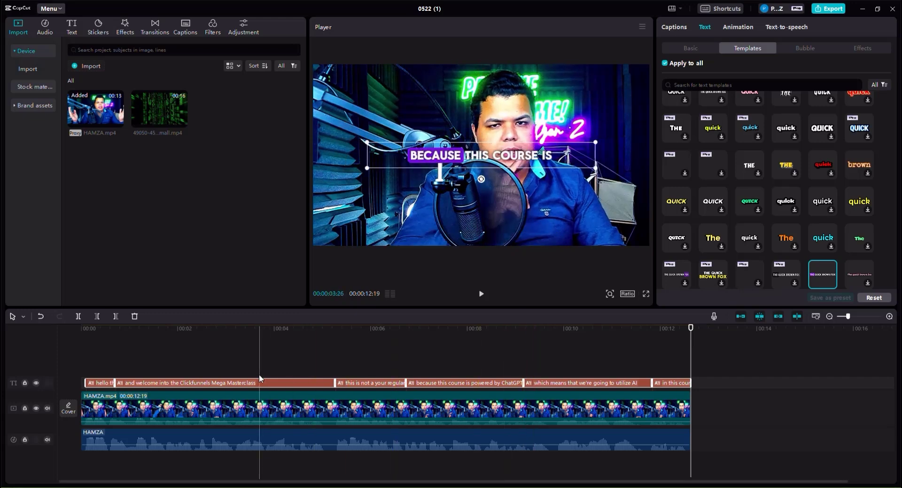
# Move only the last caption, "in this course", down to the lower part of the frame and check it near 12 seconds.
pyautogui.click(533, 354)
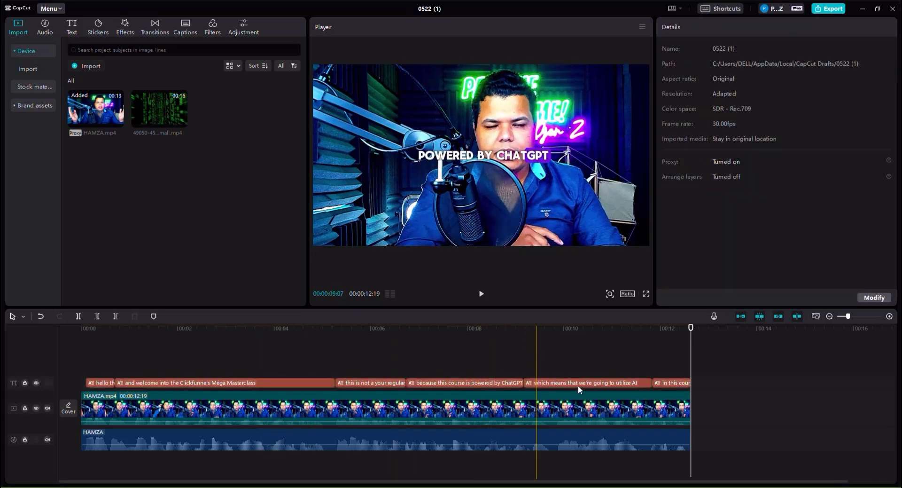
pyautogui.click(580, 382)
pyautogui.moveTo(478, 157); pyautogui.dragTo(481, 226)
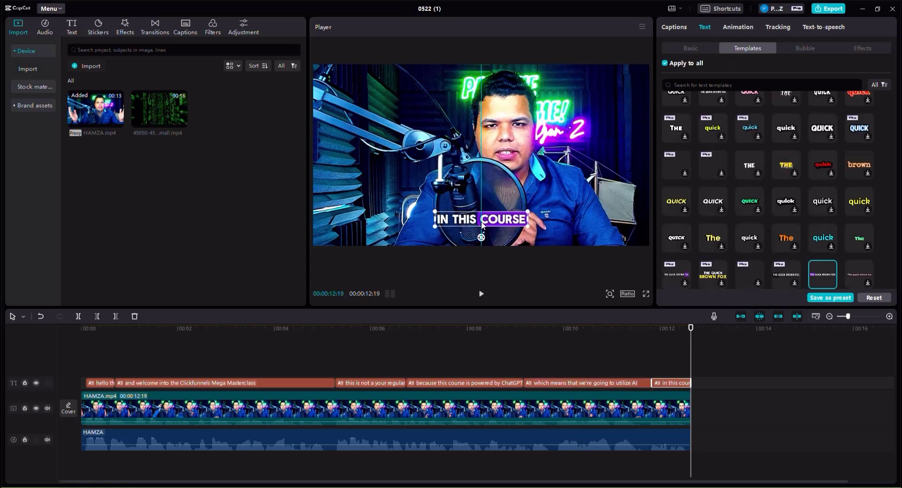
pyautogui.click(536, 339)
pyautogui.moveTo(496, 341); pyautogui.dragTo(661, 342)
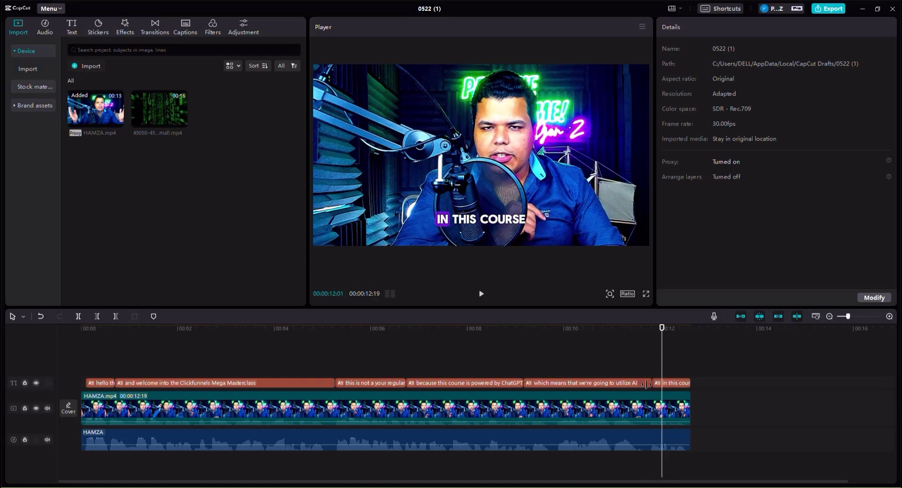
# Select the last caption clip alone and place its text near the bottom of the frame, horizontally centred.
pyautogui.click(623, 383)
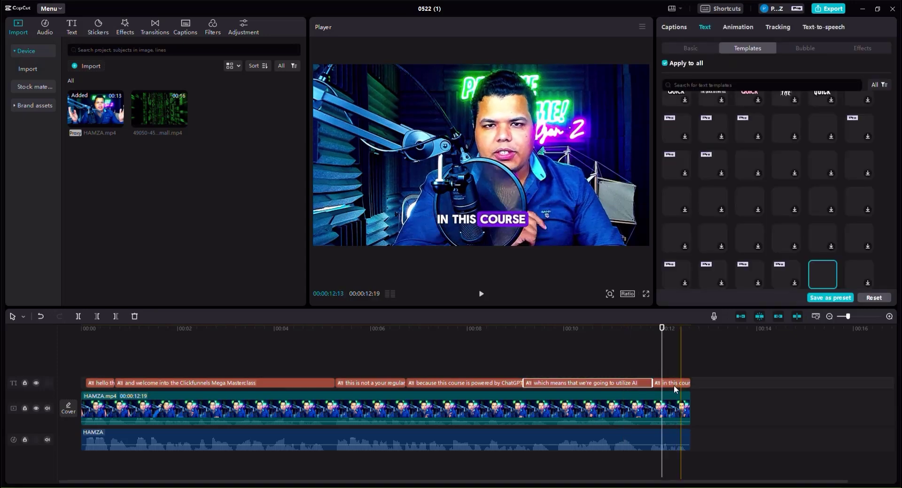
pyautogui.click(666, 383)
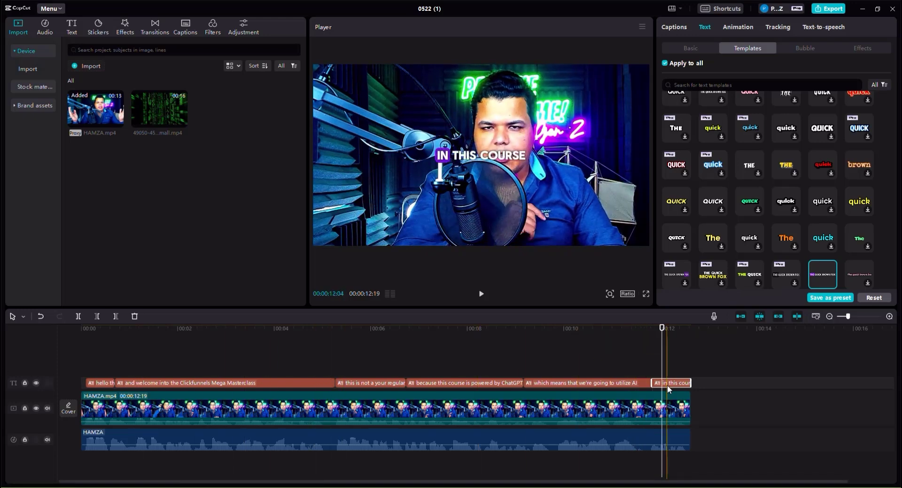
pyautogui.moveTo(488, 159); pyautogui.dragTo(489, 226)
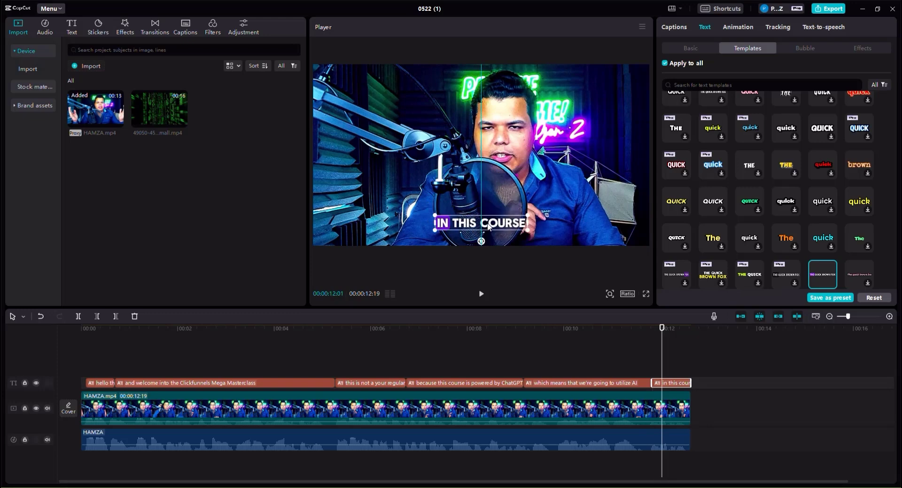